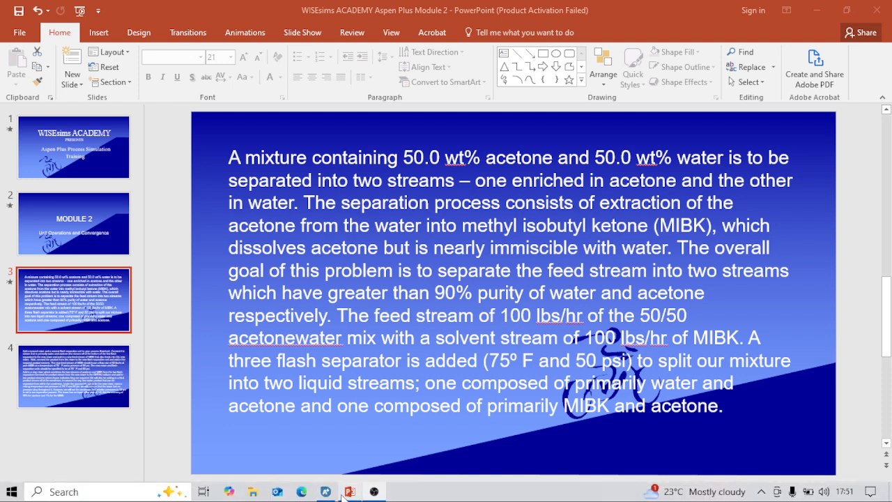
- Read slide 4's instructions on adding a second mixer, a second flash separator and the DSTWU column
mouse_move(349, 491)
click(342, 459)
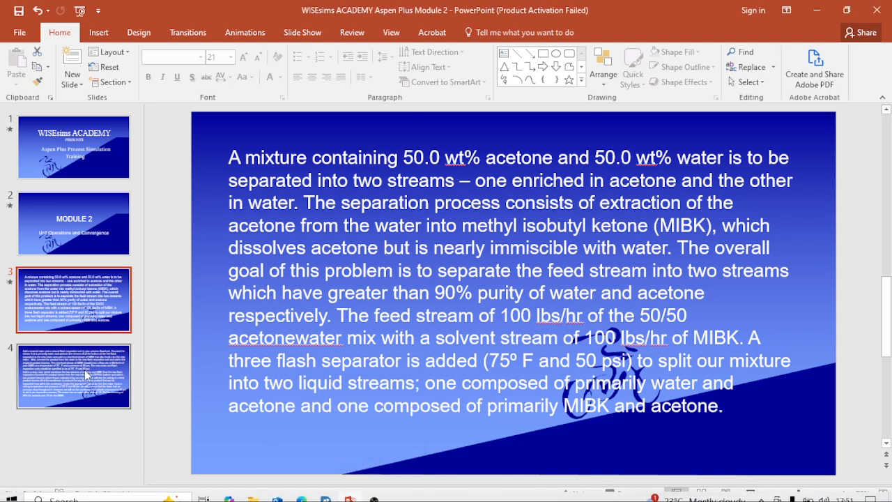
click(82, 380)
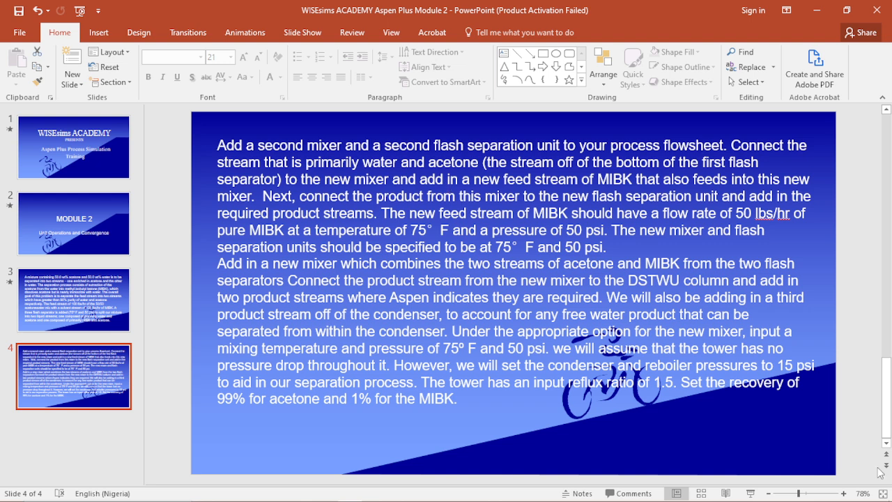
mouse_move(302, 498)
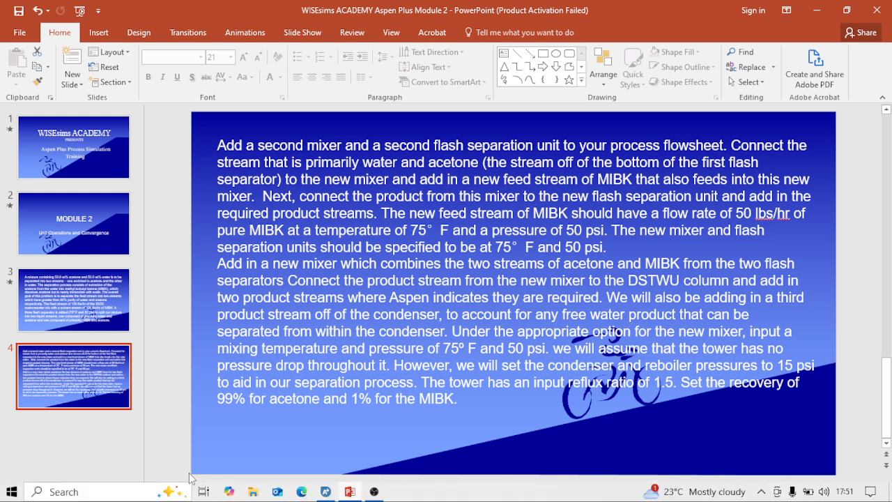
- In Aspen Plus, place a second mixer beyond the end of stream 2LIQ and reconnect 2LIQ to the mixer's inlet
click(374, 488)
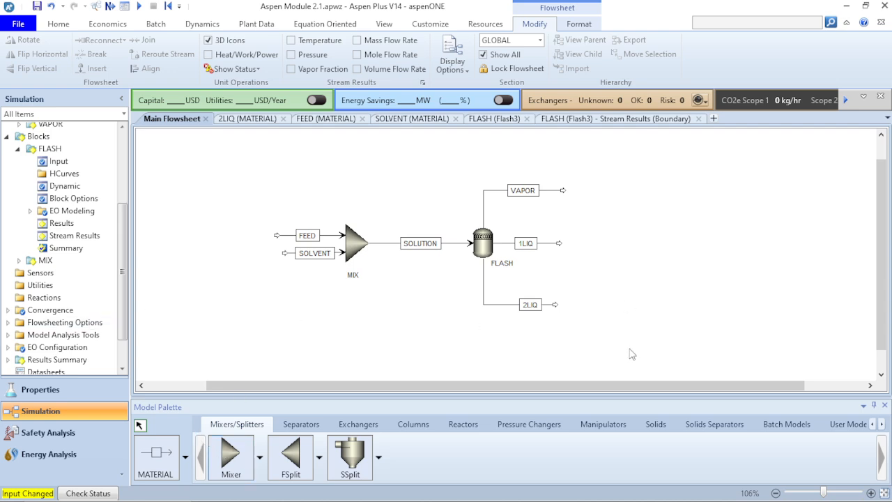
click(232, 470)
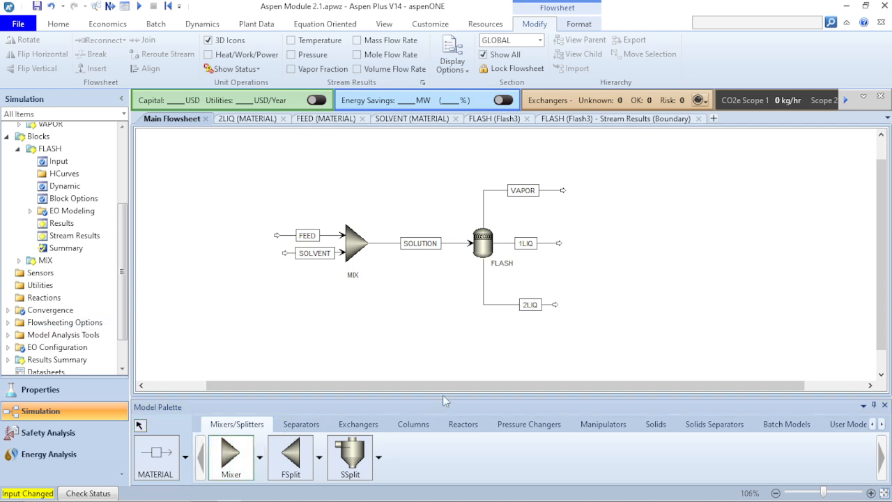
click(604, 320)
right_click(554, 284)
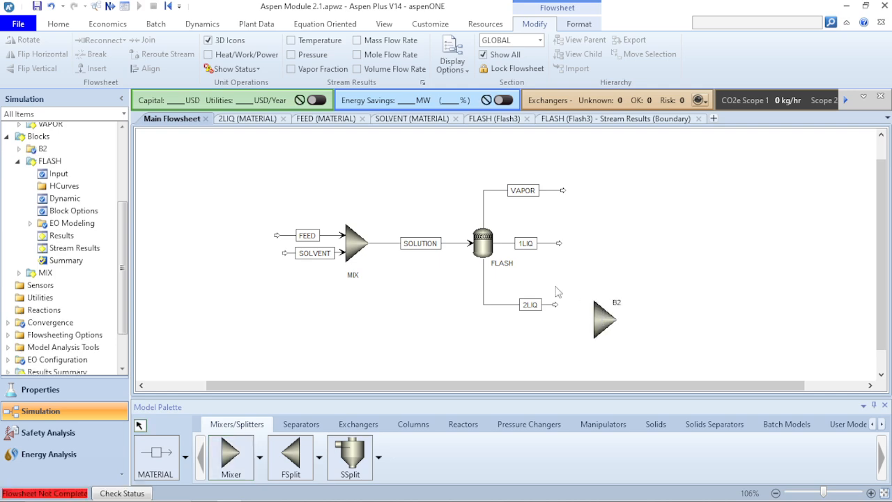
click(555, 304)
drag(555, 304, 589, 304)
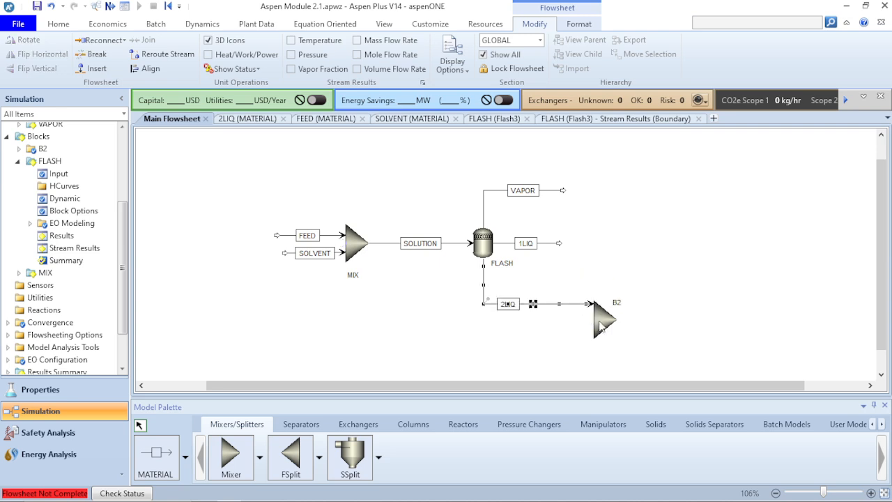
click(665, 342)
- Add a material feed stream into the new mixer's lower inlet and a material product stream from its outlet
click(145, 464)
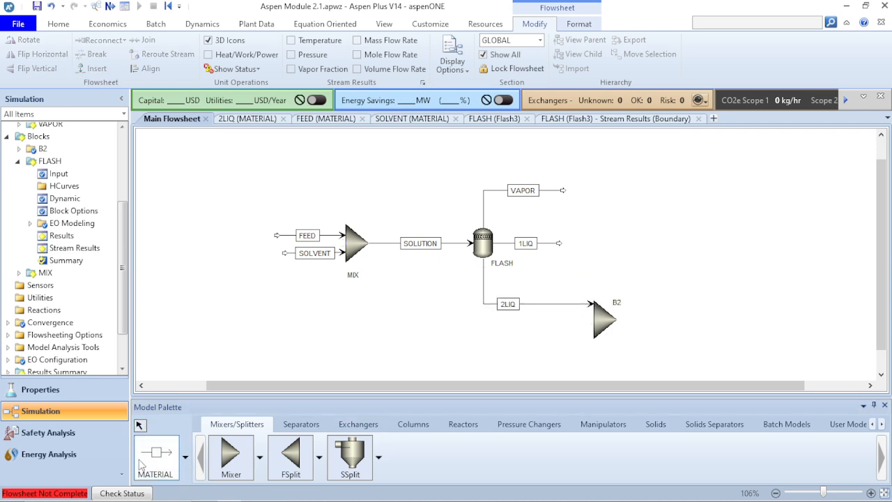
click(588, 333)
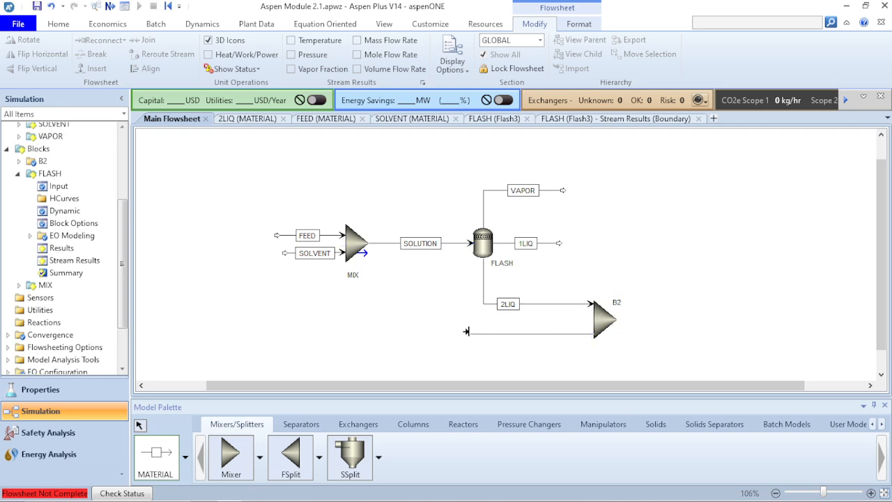
click(467, 330)
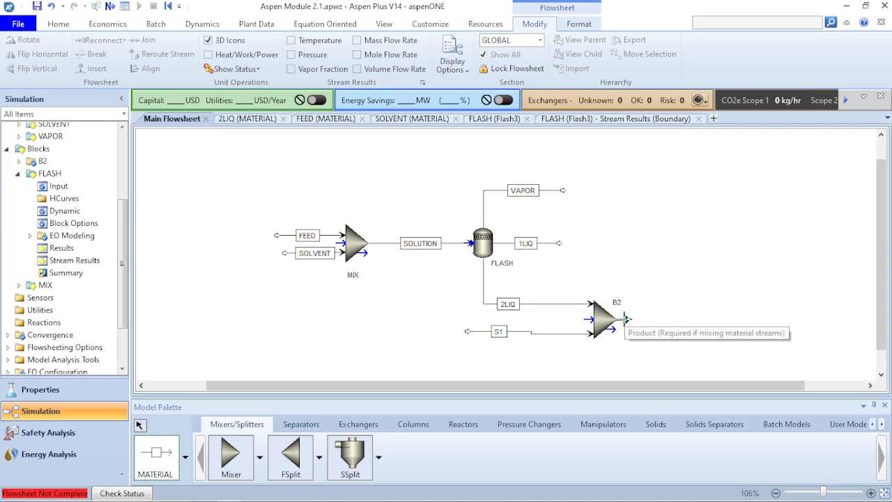
click(622, 319)
click(696, 313)
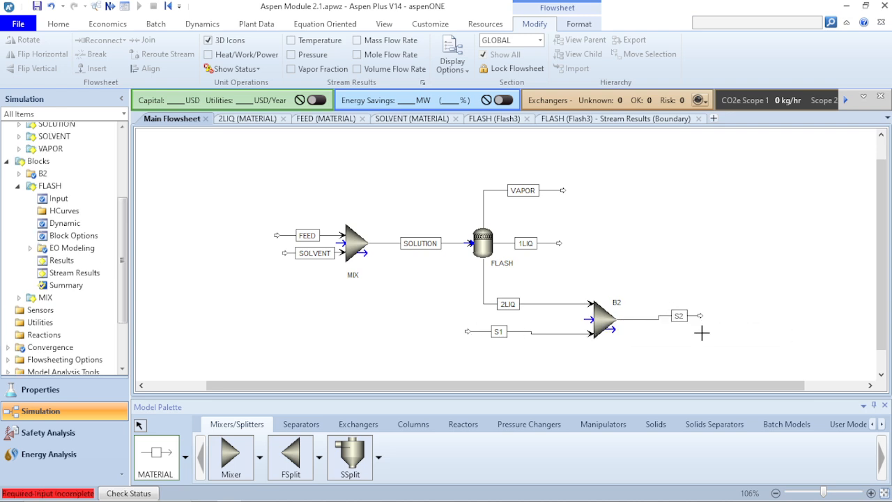
key(Escape)
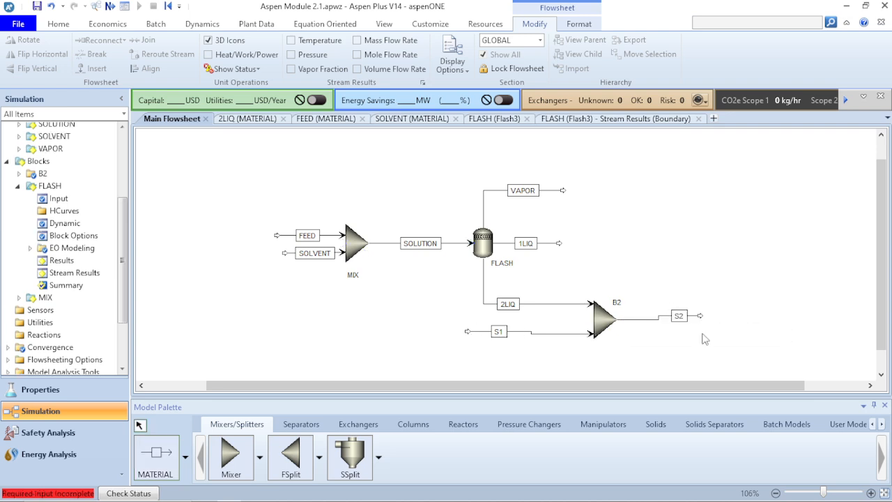
- Rename the new mixer's feed stream S1 as MIBK2
click(498, 333)
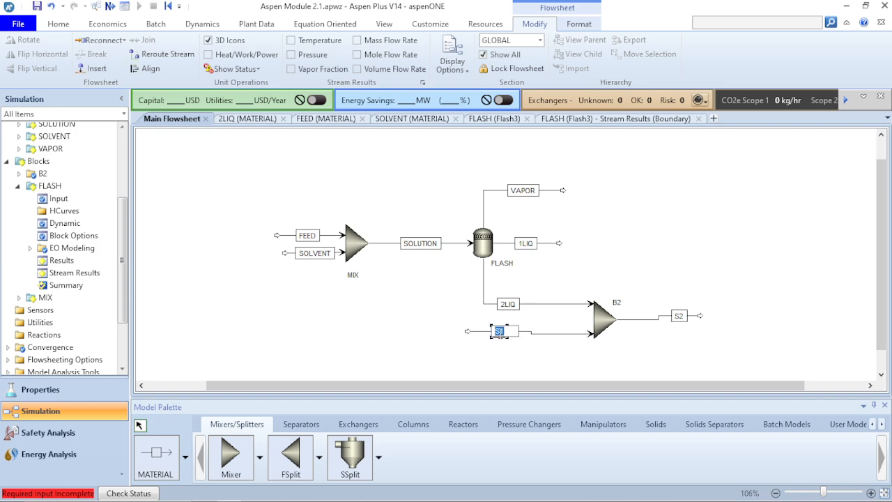
text(MIBK2)
key(Return)
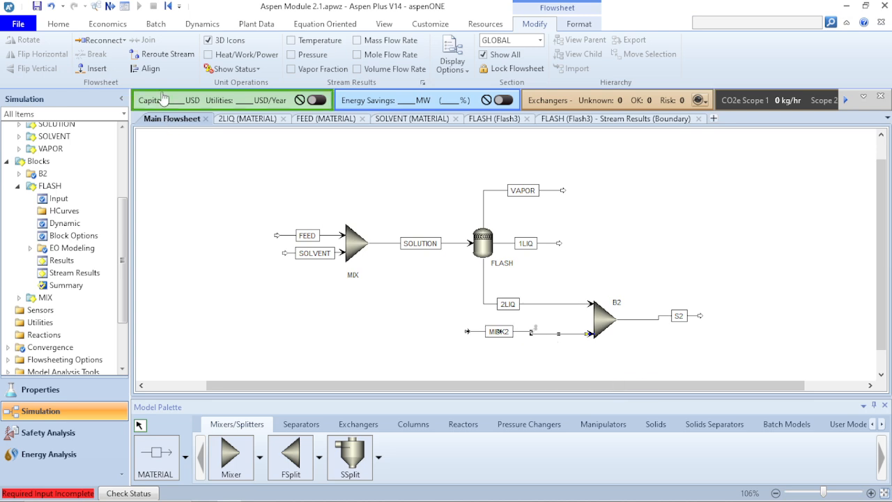
- Align the MIBK2 feed stream and the S2 product stream with the new mixer's ports
click(155, 69)
click(472, 315)
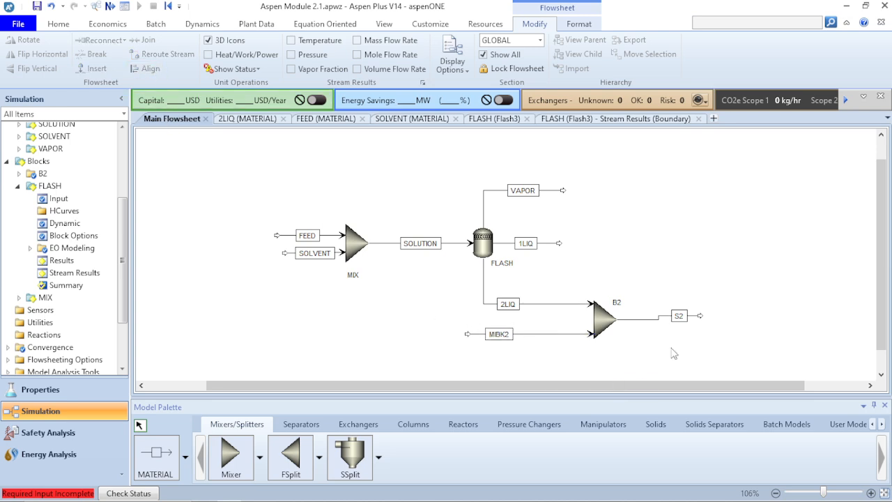
click(648, 319)
click(154, 68)
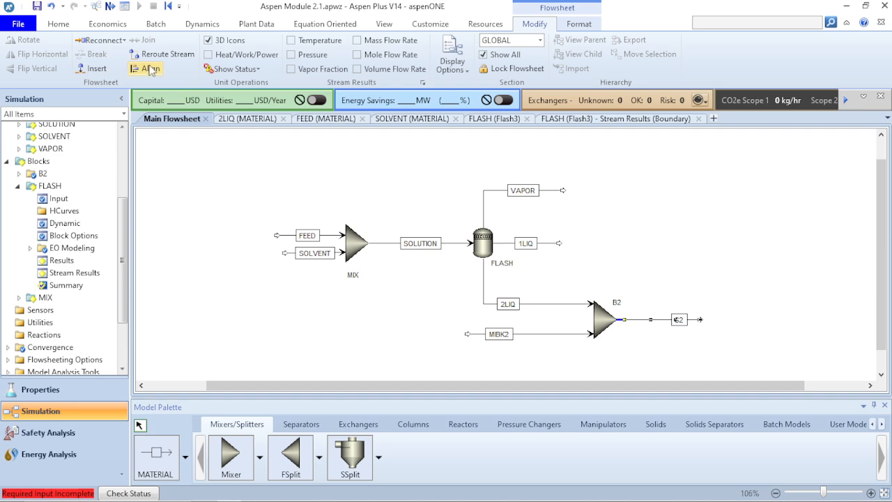
click(451, 271)
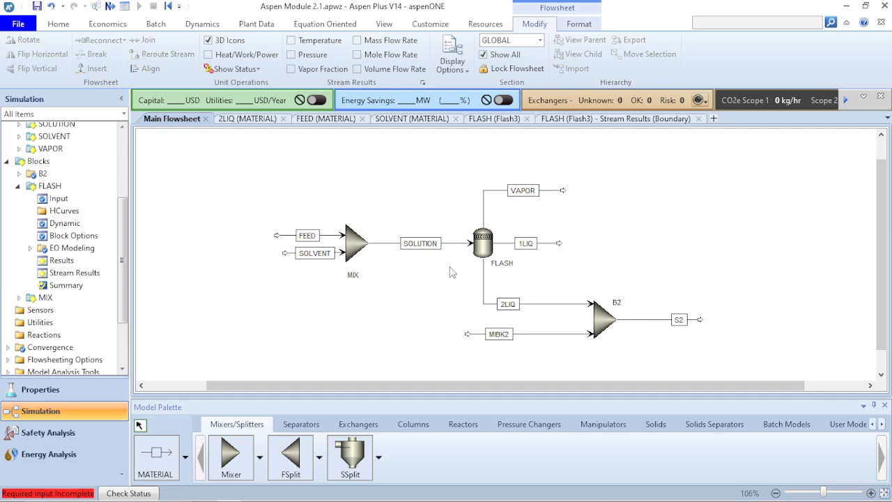
- Open the MIBK2 stream's input form and check the PowerPoint slide for the required flow rate, temperature and pressure
click(480, 334)
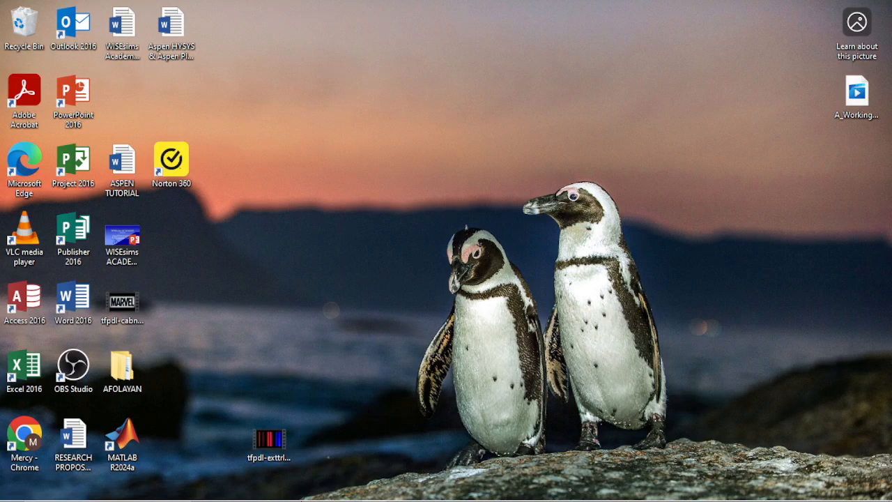
click(348, 492)
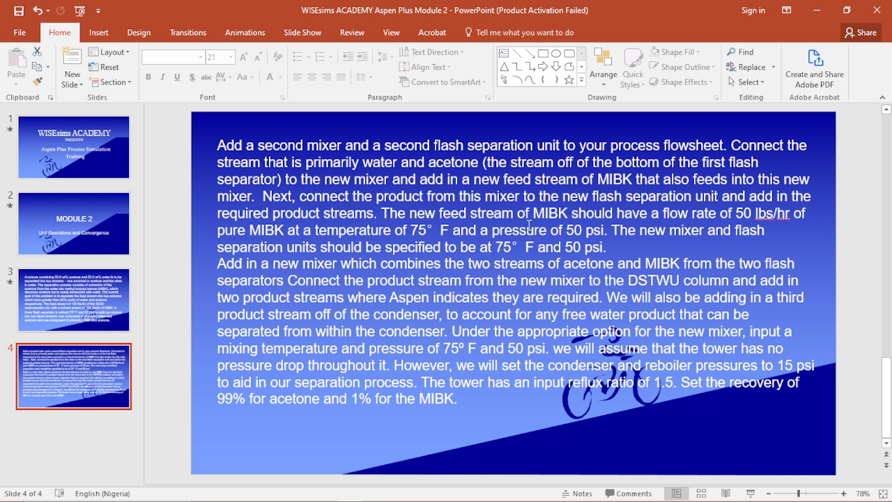
mouse_move(422, 500)
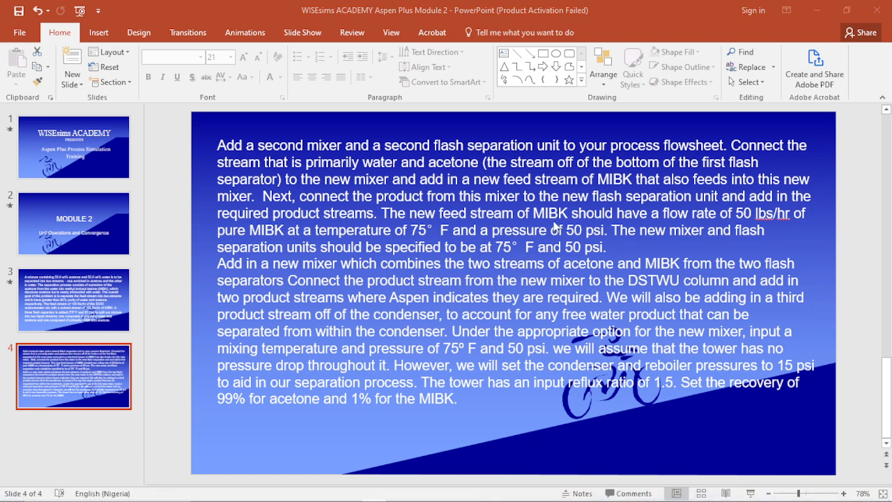
click(473, 298)
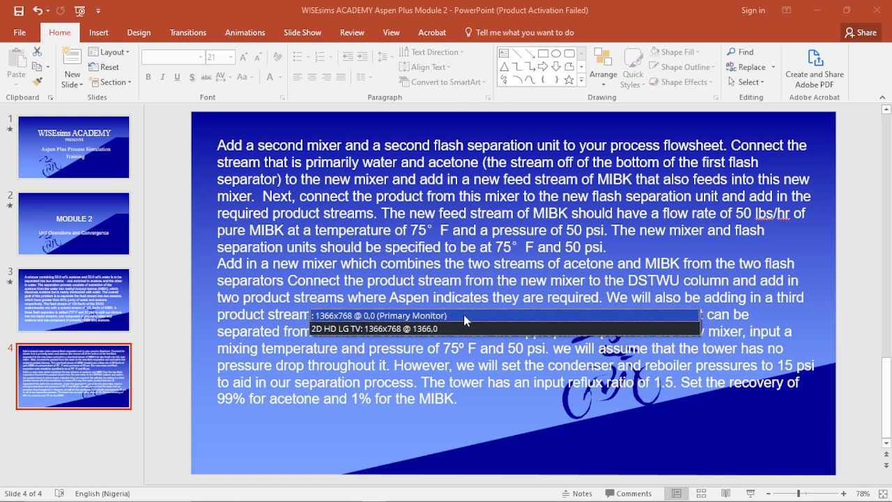
click(459, 325)
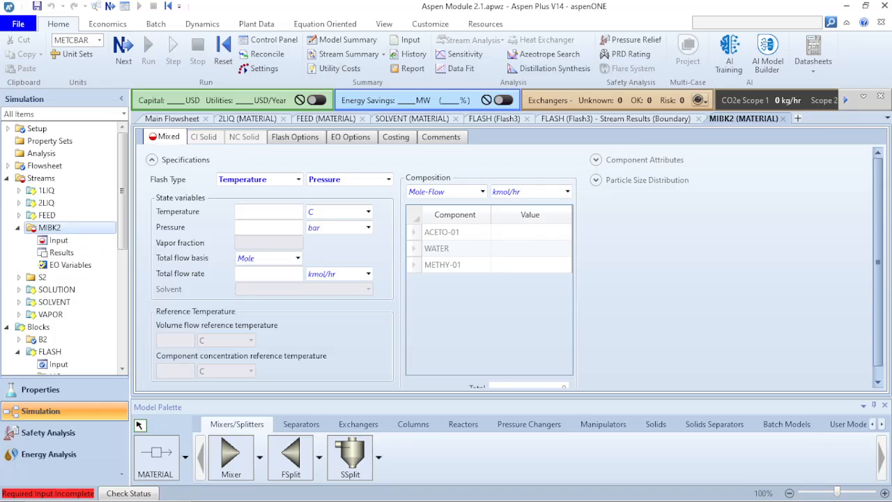
- Set the MIBK2 stream's temperature to 75 F and its pressure to 50 psi
click(271, 213)
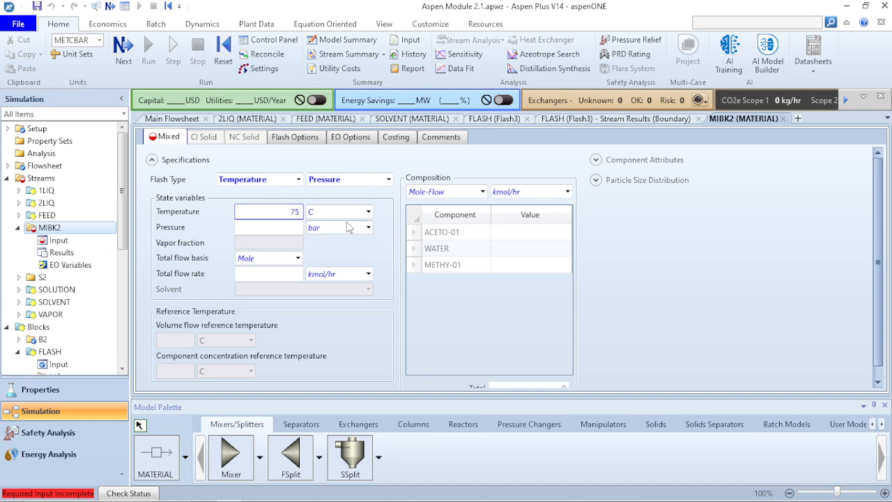
click(368, 211)
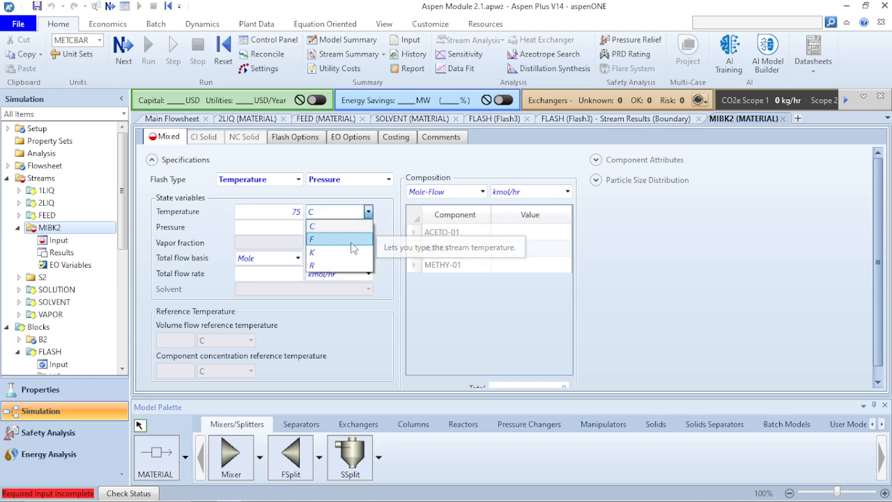
click(352, 241)
click(298, 227)
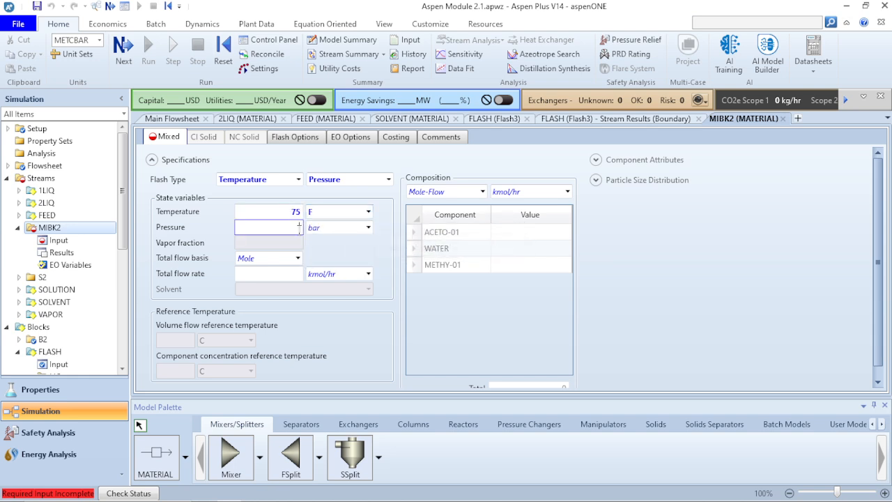
text(50)
click(368, 227)
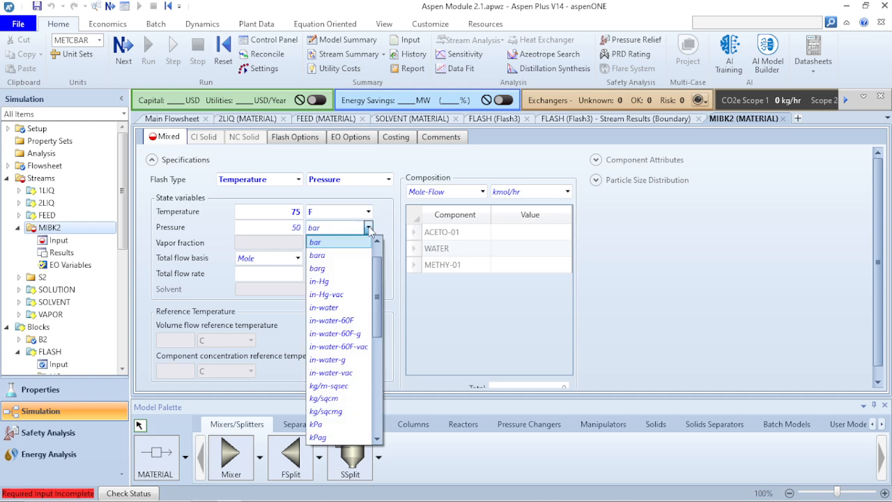
scroll(326, 337, down, 2)
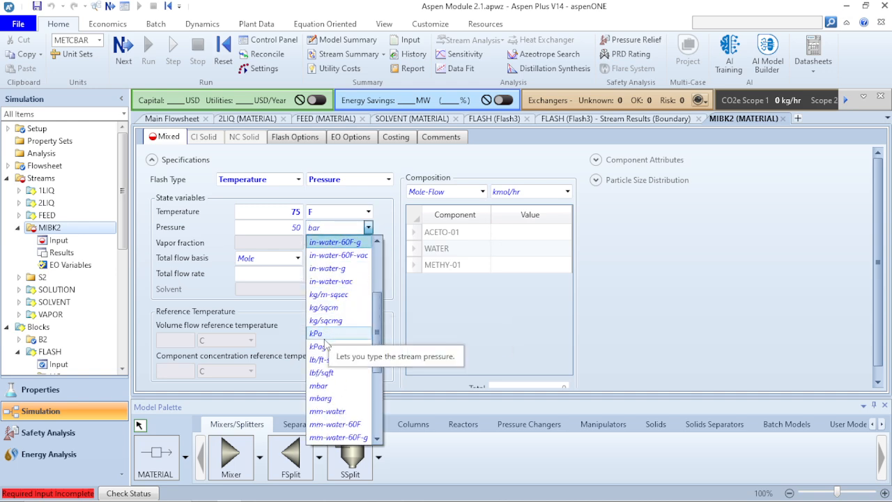
scroll(328, 337, down, 2)
scroll(313, 397, down, 3)
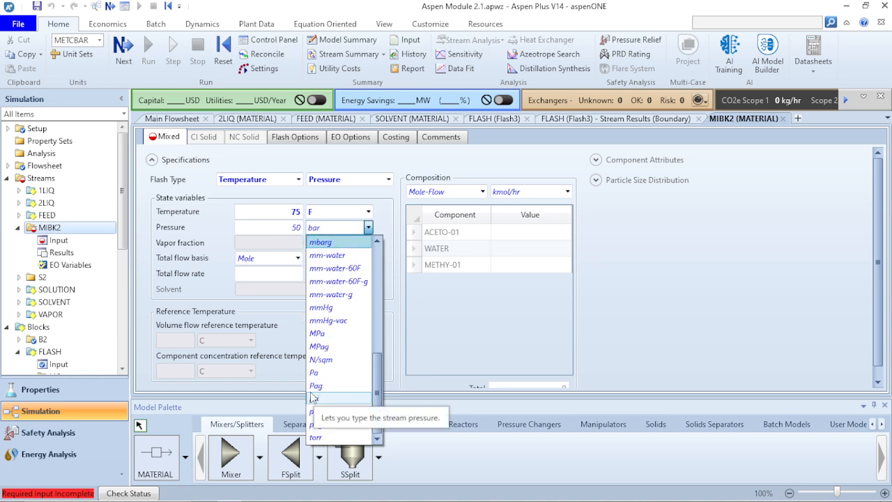
click(314, 398)
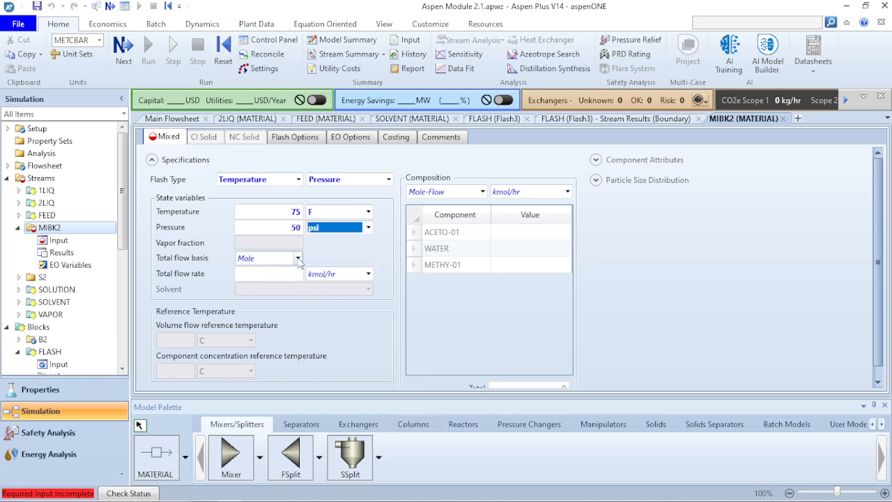
- Set the MIBK2 stream's total flow basis to Mass and its total flow rate to 50 lb/hr
click(297, 258)
click(285, 274)
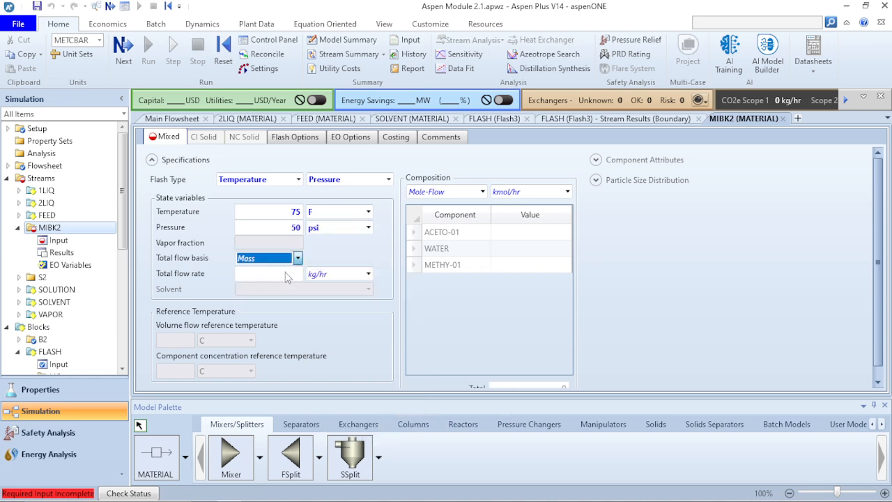
click(367, 273)
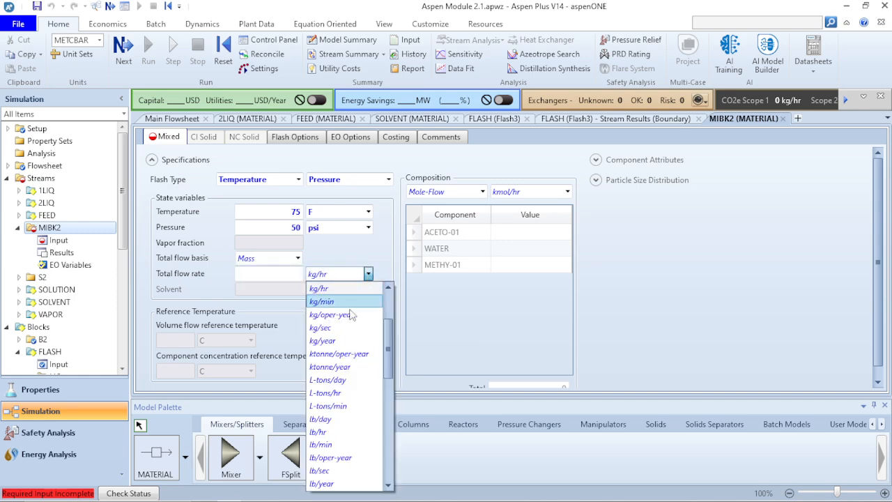
click(344, 432)
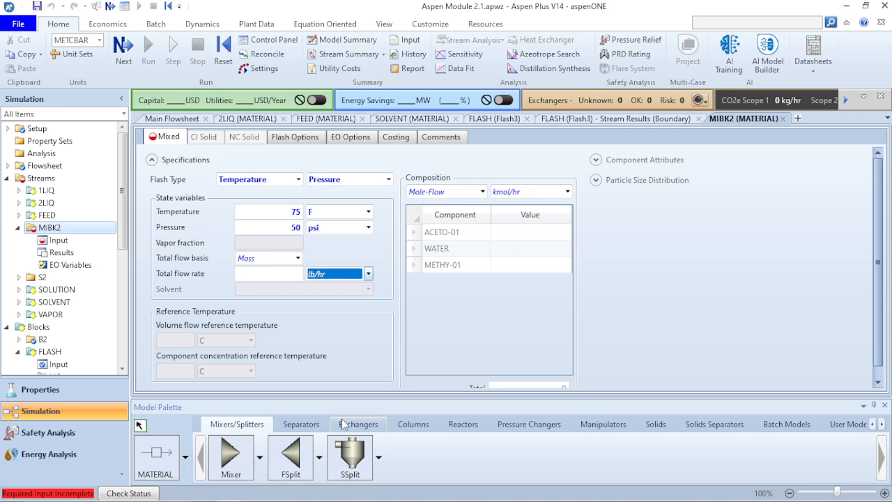
click(280, 276)
key(Return)
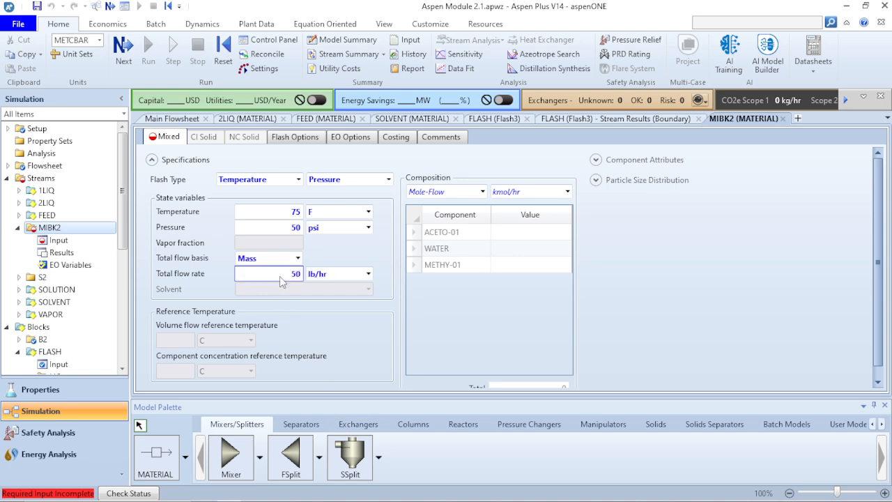
- Specify the MIBK2 stream's composition on a Mass-Frac basis with METHY-01 set to 1
click(481, 192)
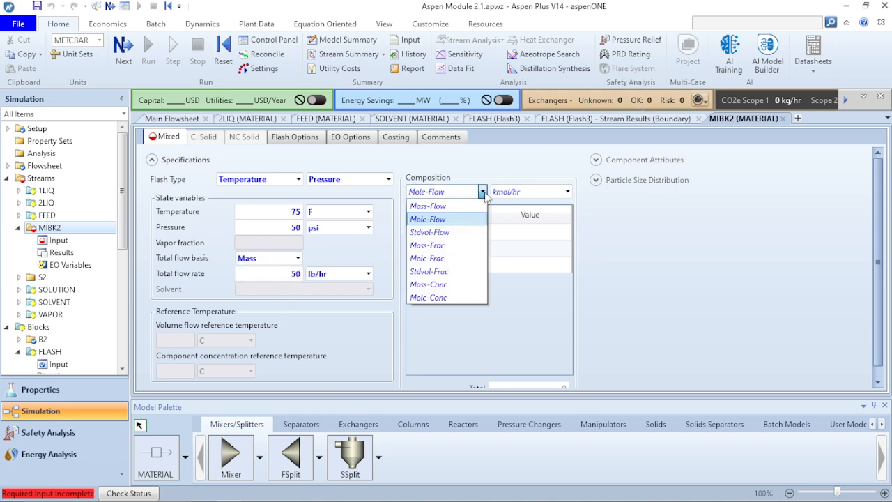
click(446, 244)
click(522, 270)
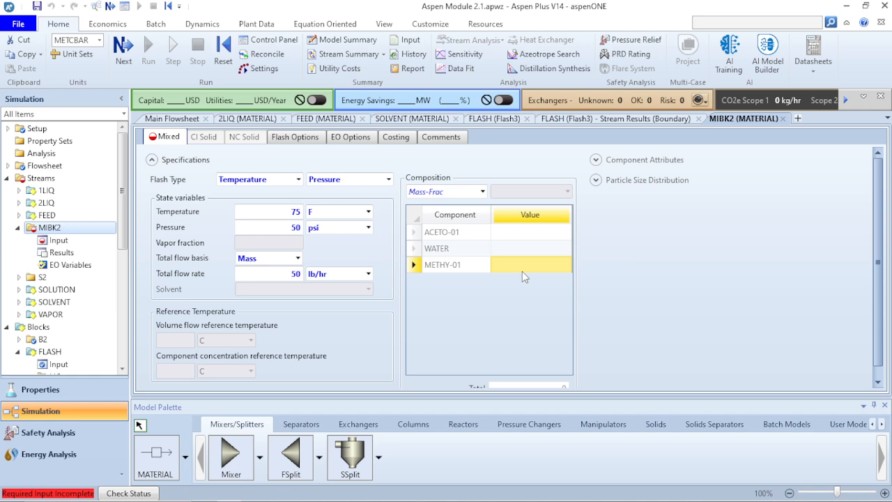
text(1)
key(Return)
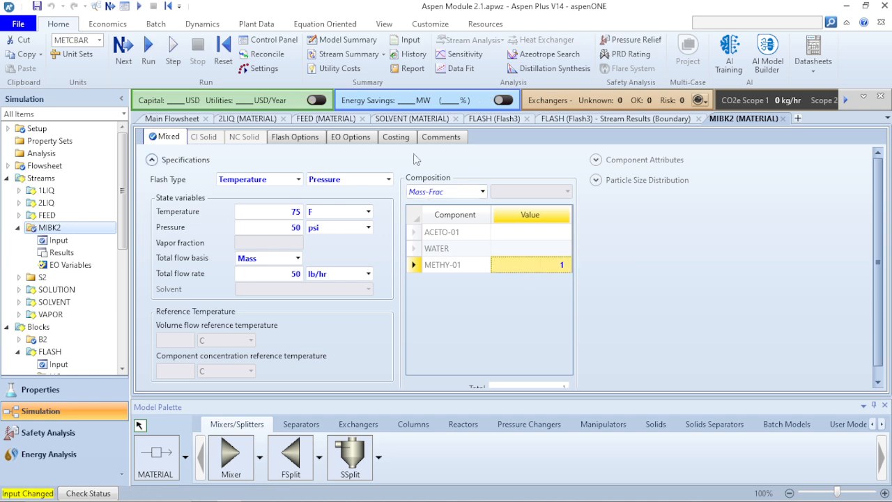
- Return to the main flowsheet and run the simulation with the completed MIBK2 feed
click(151, 159)
click(167, 120)
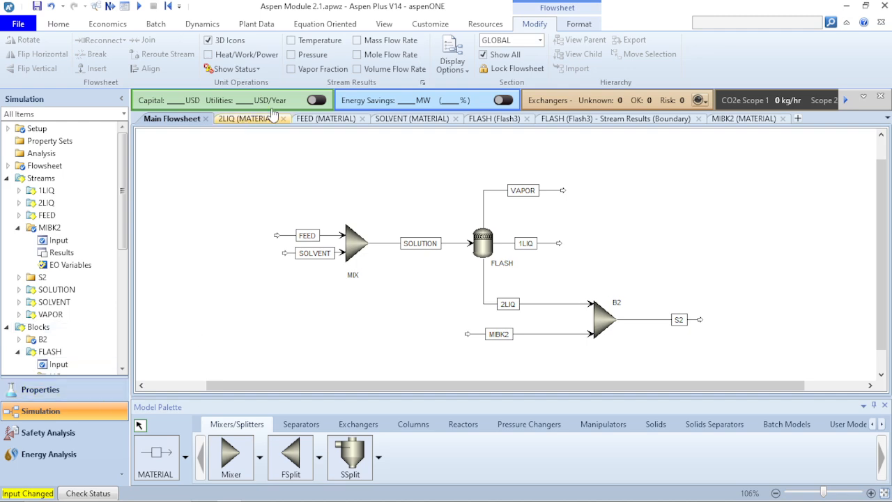
click(139, 6)
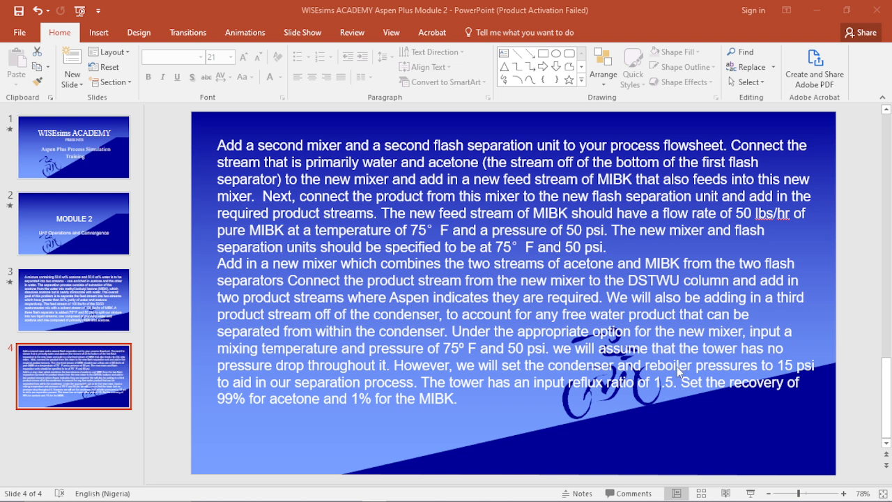
click(619, 293)
click(532, 336)
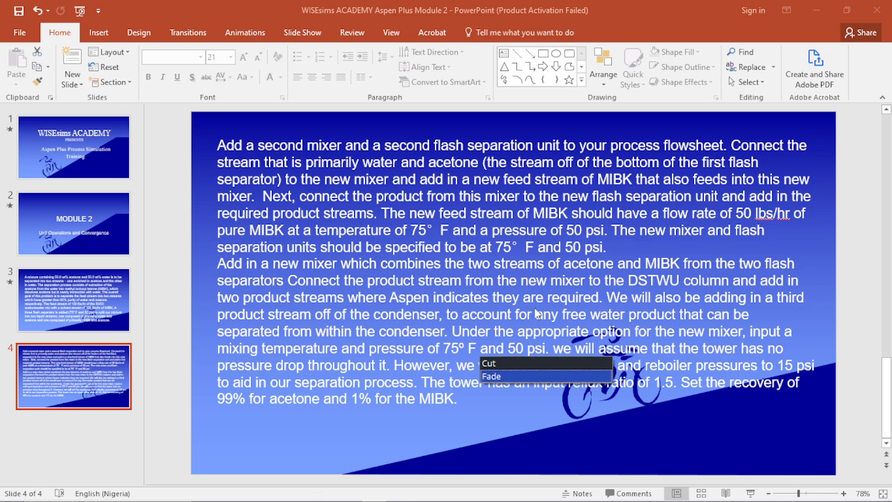
click(536, 306)
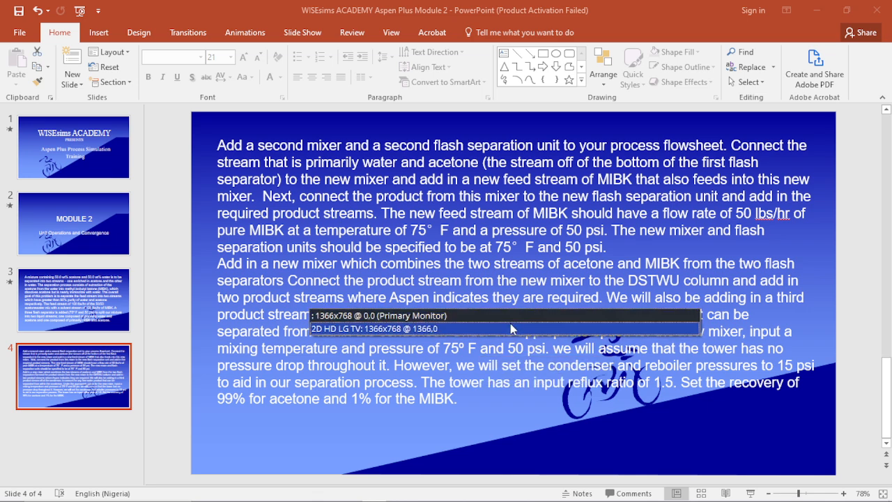
click(510, 328)
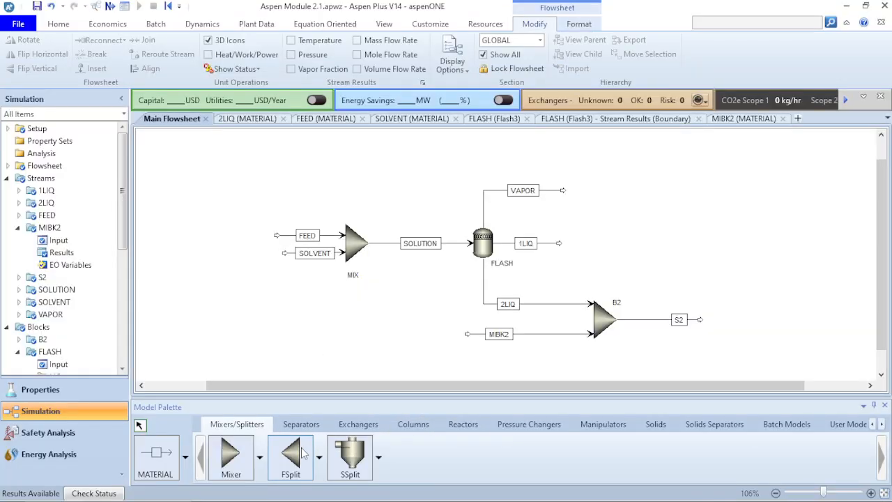
- Place a Flash3 separator downstream of mixer B2, roughly level with the end of stream S2
click(301, 424)
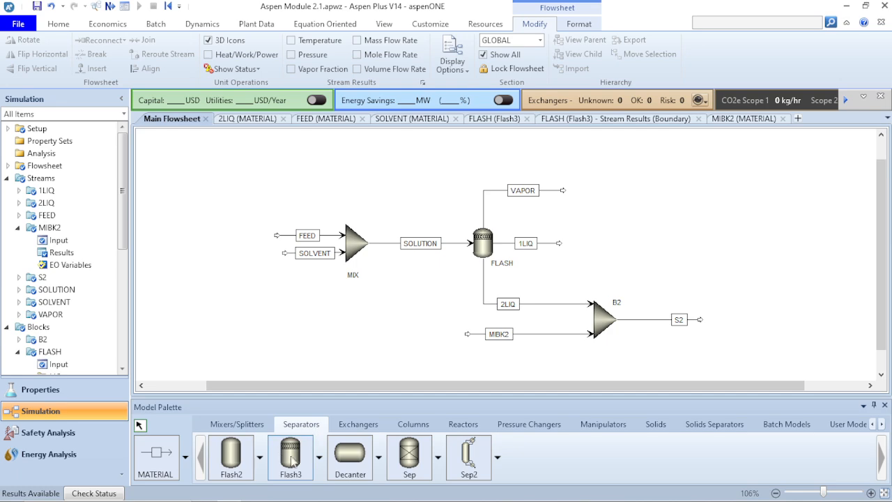
click(291, 456)
click(748, 330)
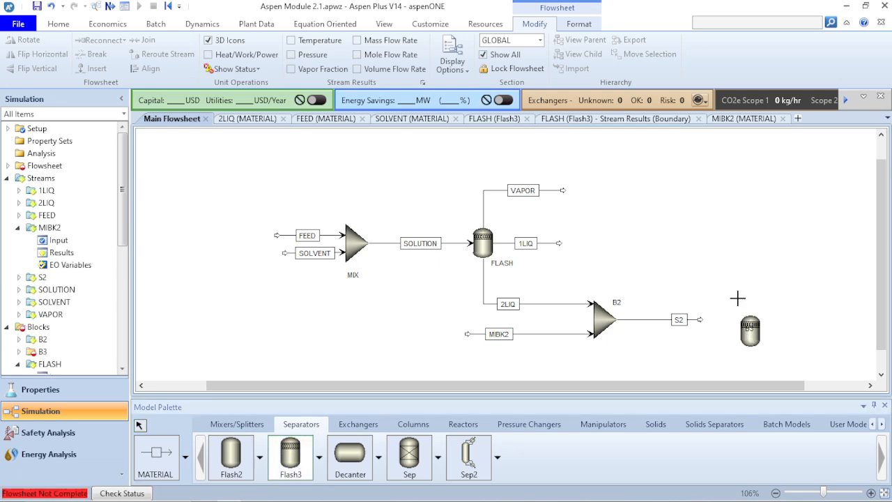
click(744, 333)
drag(744, 333, 744, 326)
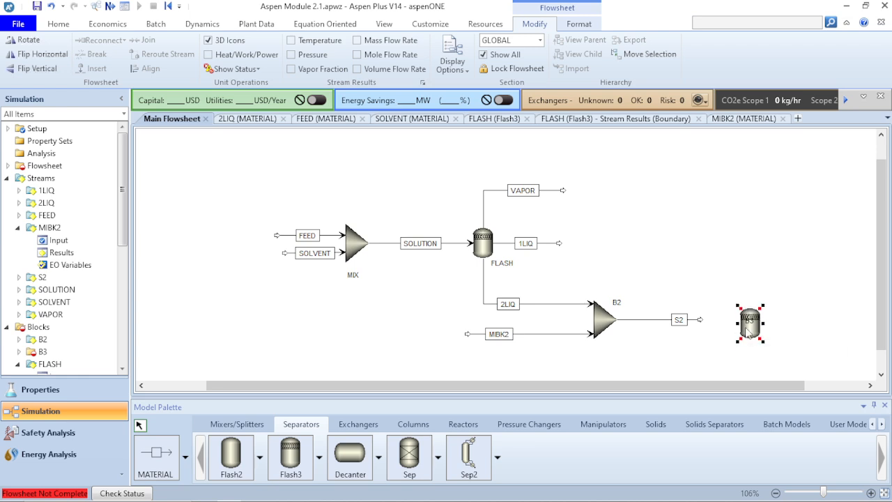
- Draw three material product streams from the new Flash3 block's vapor, first liquid and second liquid outlets
click(155, 457)
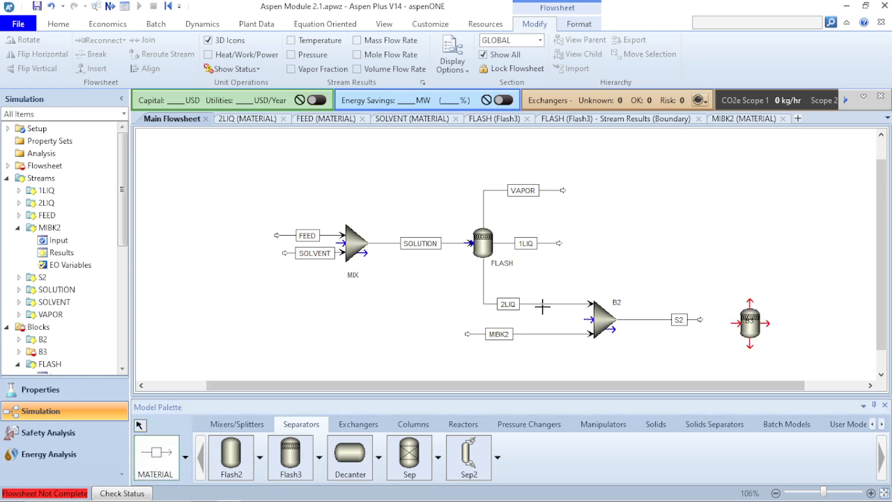
click(747, 304)
click(802, 259)
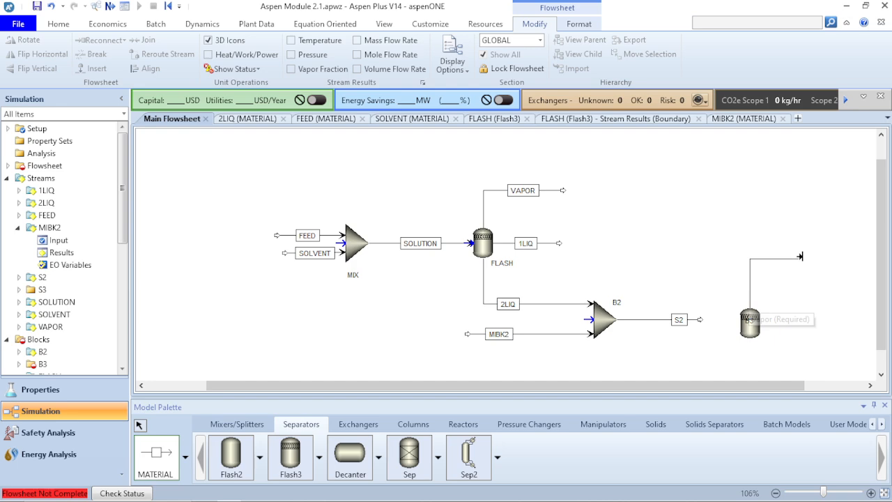
click(765, 323)
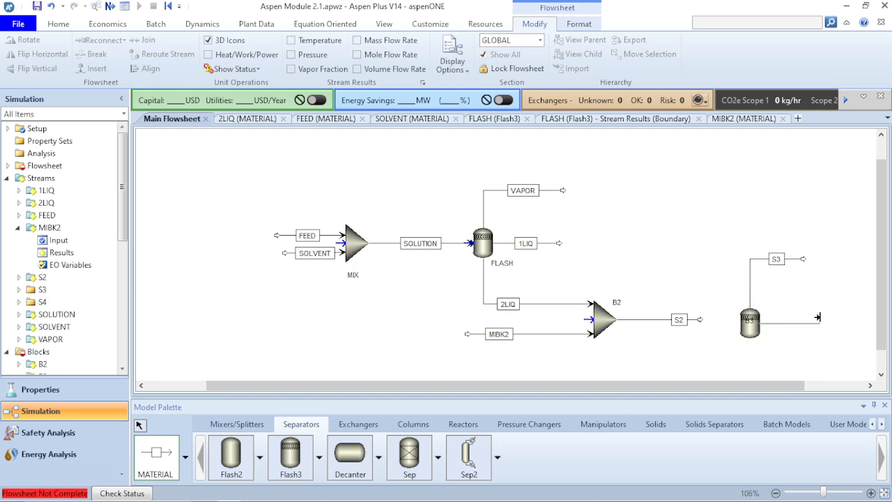
click(819, 316)
click(750, 347)
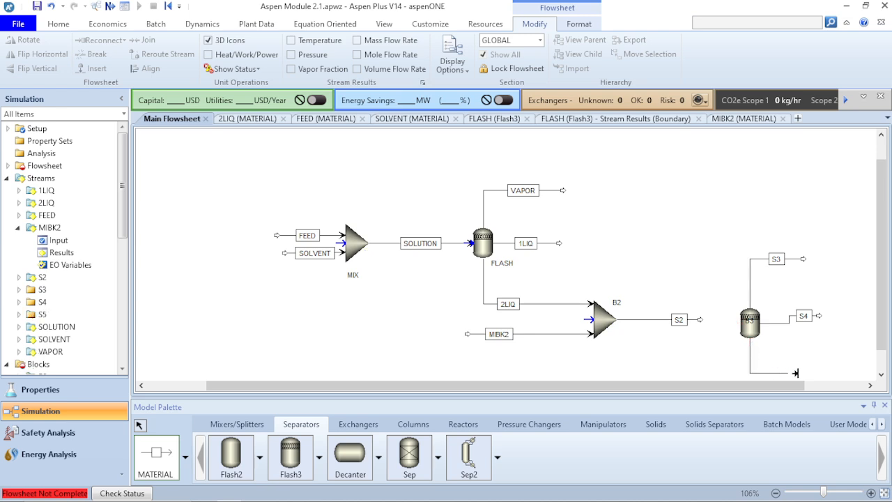
click(822, 368)
right_click(823, 371)
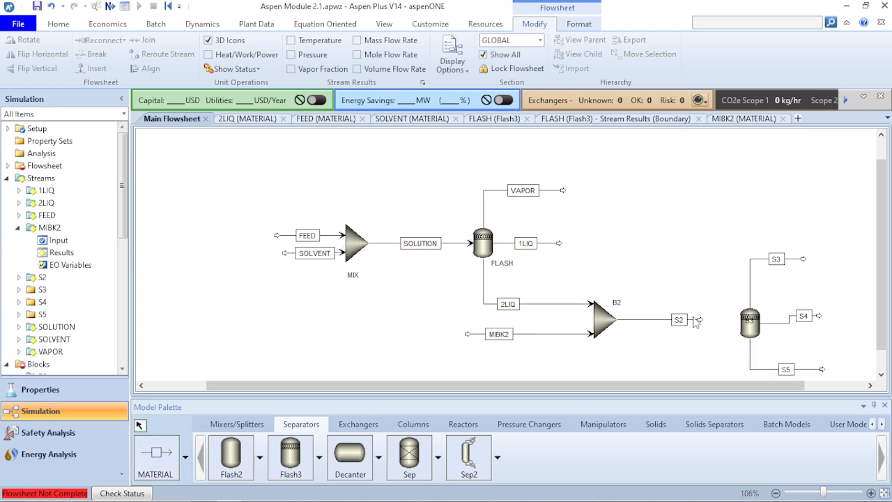
- Connect stream S2 to the new Flash3 block's inlet, align it straight and center its label on the line
drag(700, 320, 733, 322)
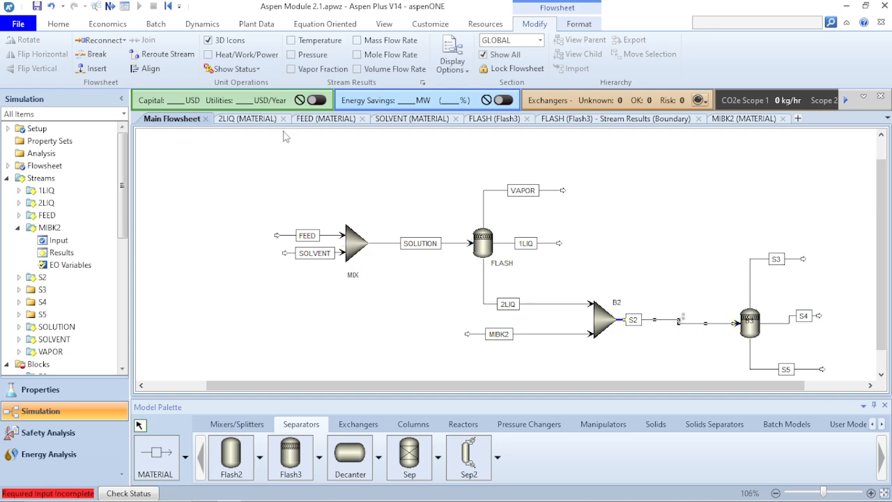
click(145, 68)
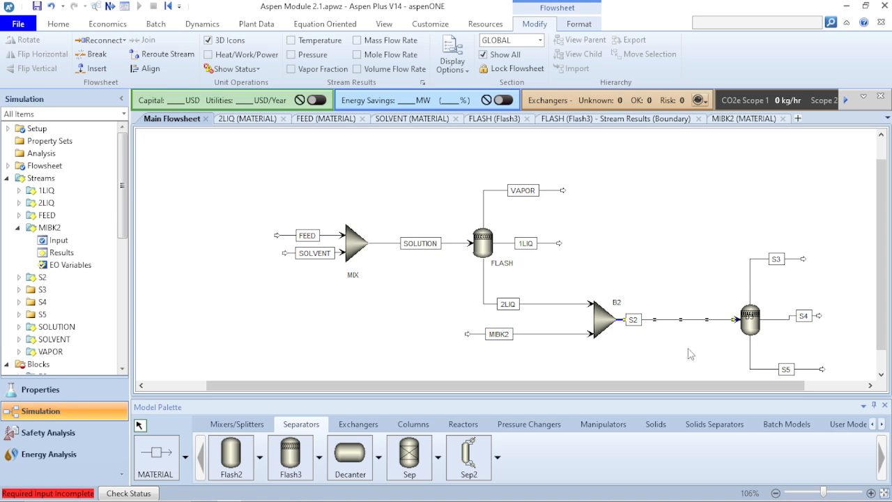
drag(634, 321, 680, 319)
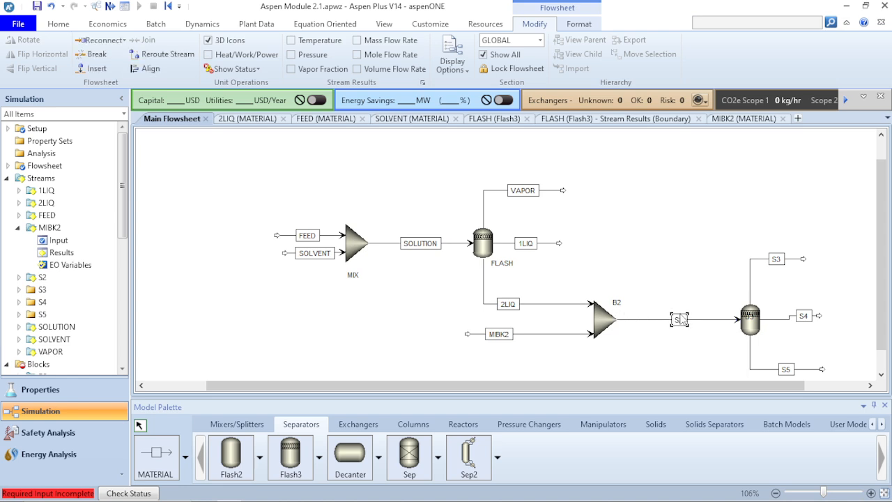
- Rename the new flash separator's product streams VAP, 1LIQUID and 2LIQUID, in order from the vapor outlet down
click(776, 262)
text(VAP1)
key(BackSpace)
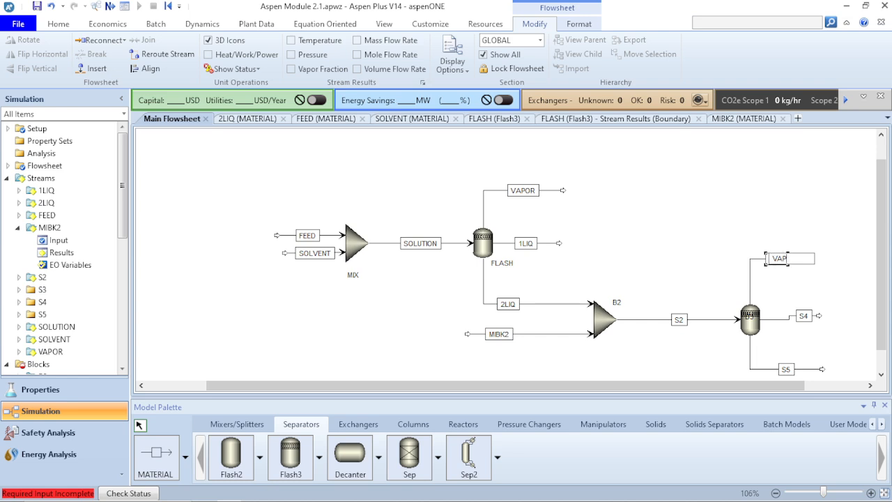
key(Return)
click(803, 316)
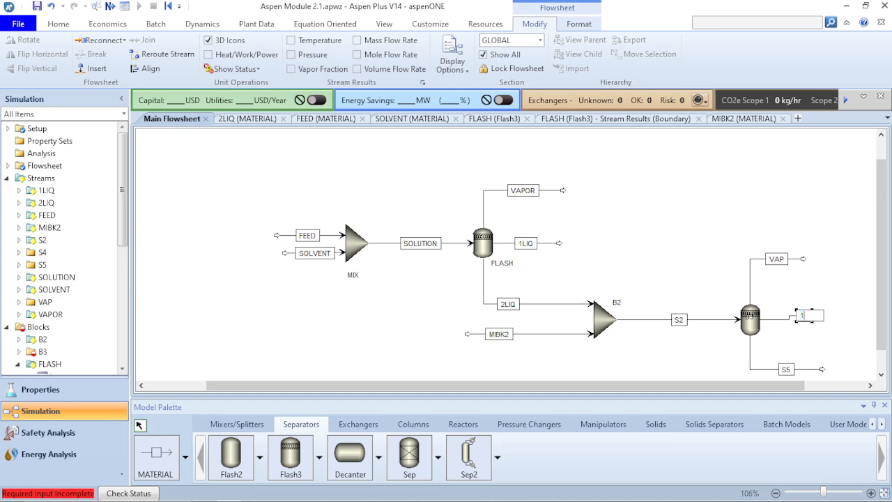
text(1LIQUID)
key(Return)
click(787, 371)
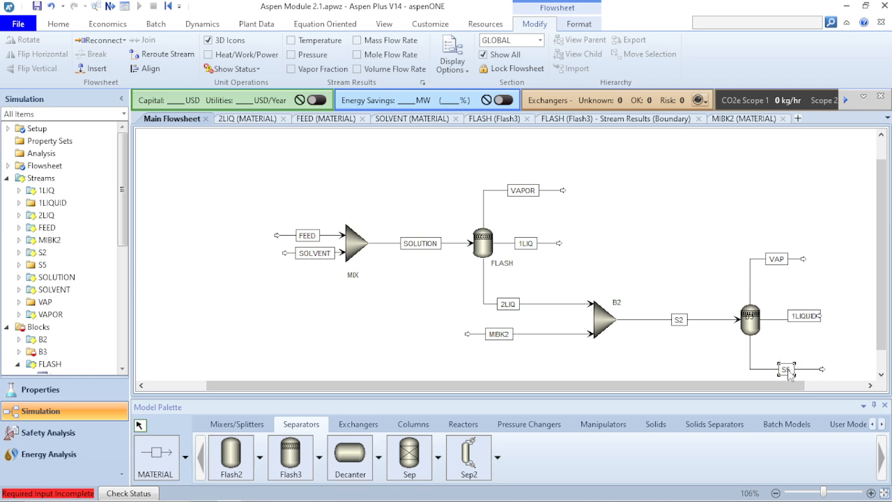
click(787, 371)
text(2LIQUID)
key(Return)
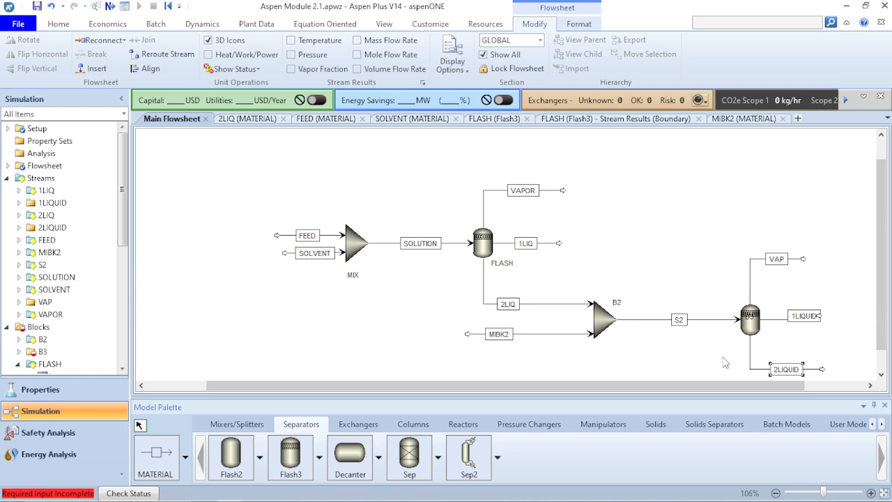
- Set mixer B2's pressure to 50 psi and its temperature estimate to 75
double_click(603, 325)
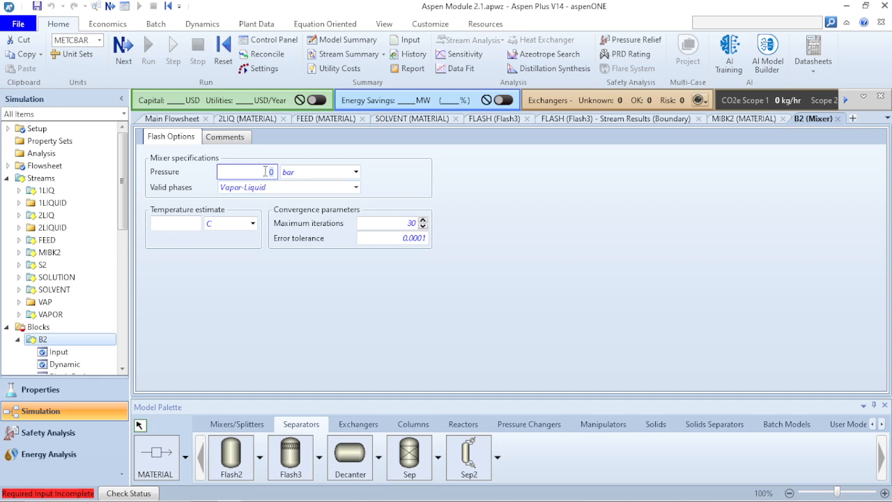
click(269, 172)
click(356, 171)
scroll(296, 308, down, 6)
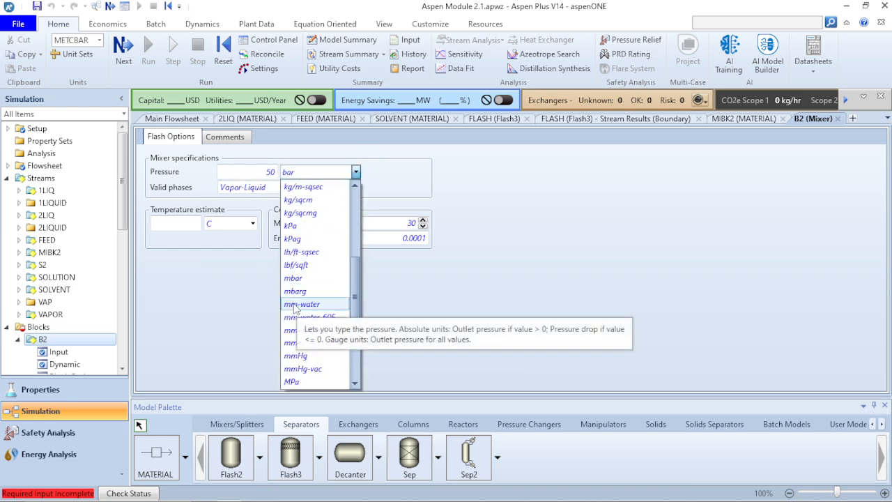
click(287, 344)
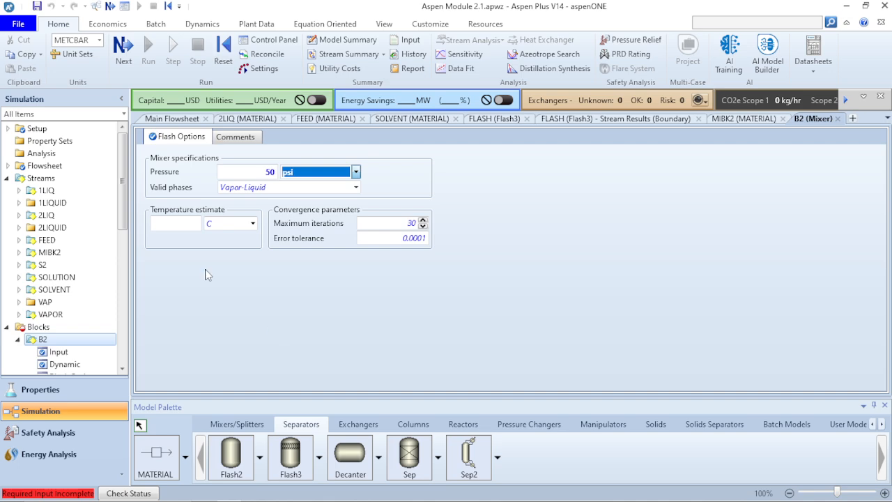
click(174, 225)
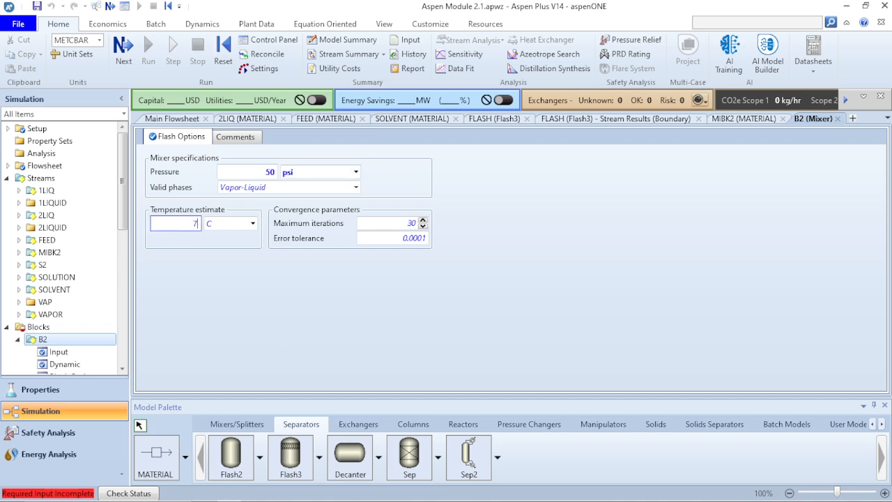
text(75)
key(Return)
- Open the B3 flash block's specifications from the main flowsheet and set its temperature to 75 F
click(185, 118)
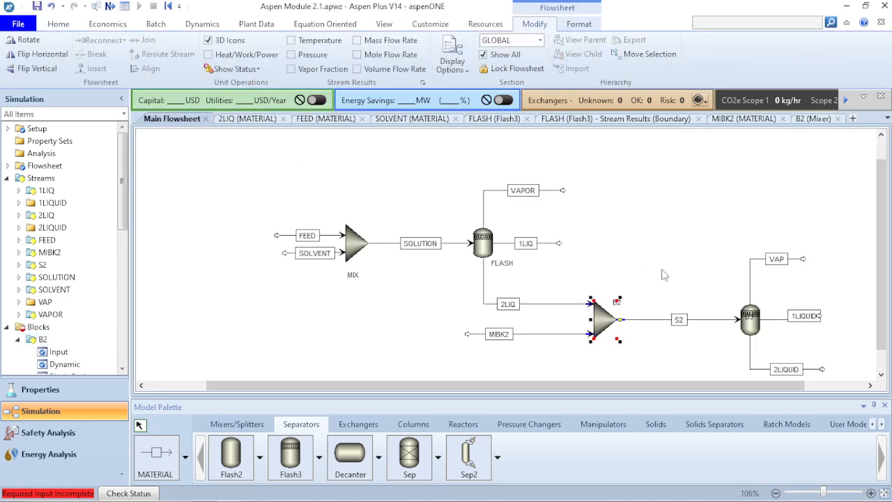
double_click(752, 327)
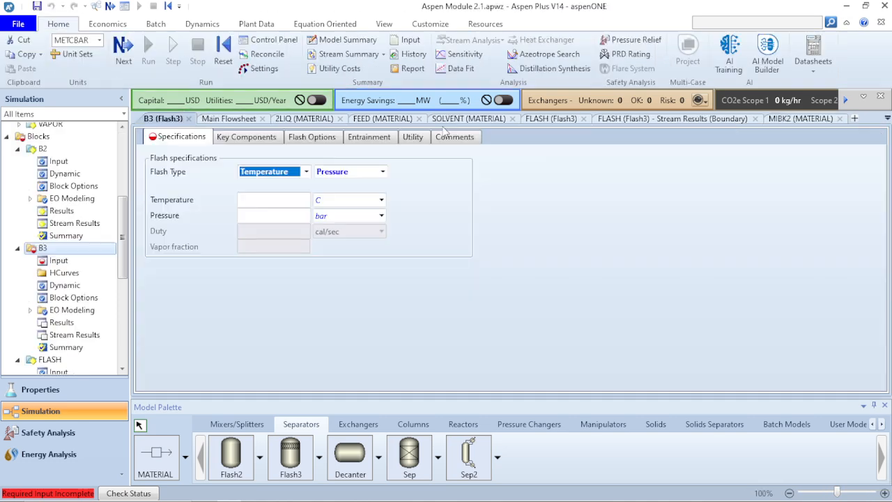
click(284, 206)
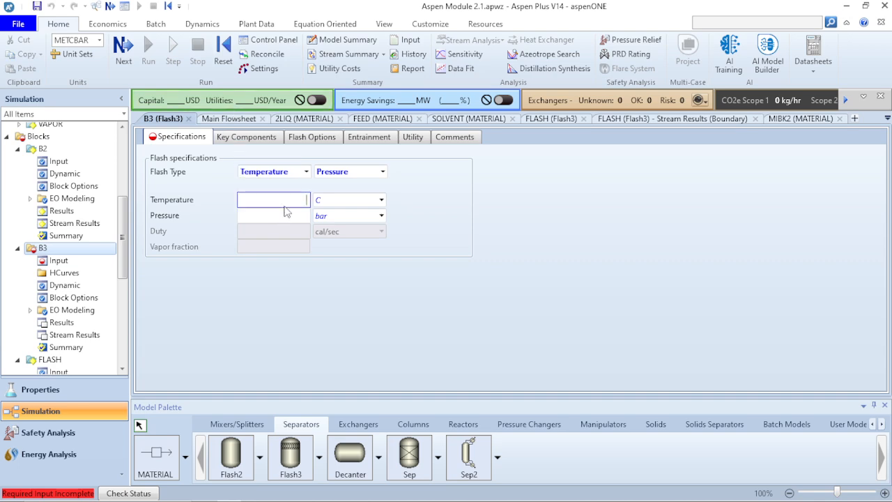
text(75)
click(381, 200)
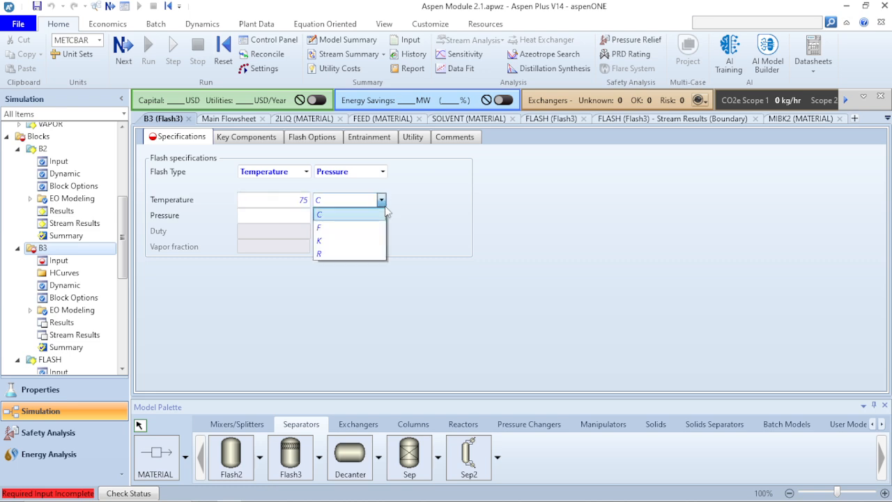
click(351, 228)
- Set the B3 flash block's pressure to 50 psi and run the simulation
click(304, 215)
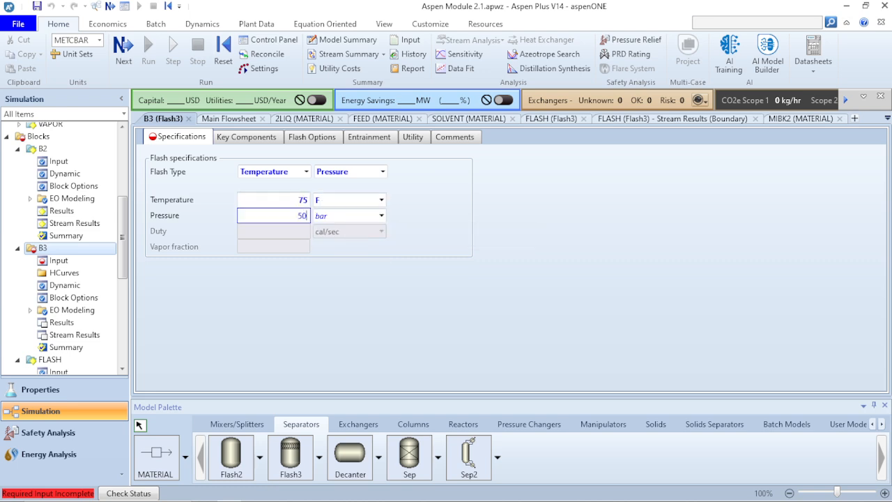
text(50)
click(381, 215)
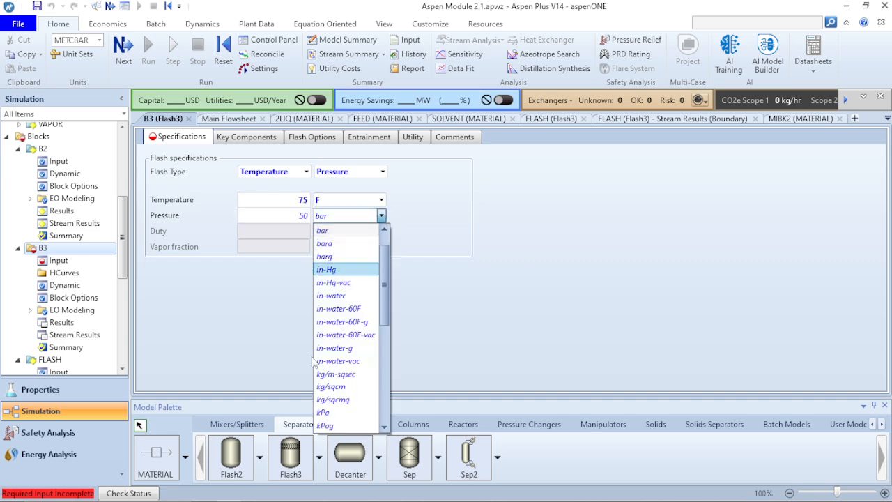
scroll(348, 407, down, 6)
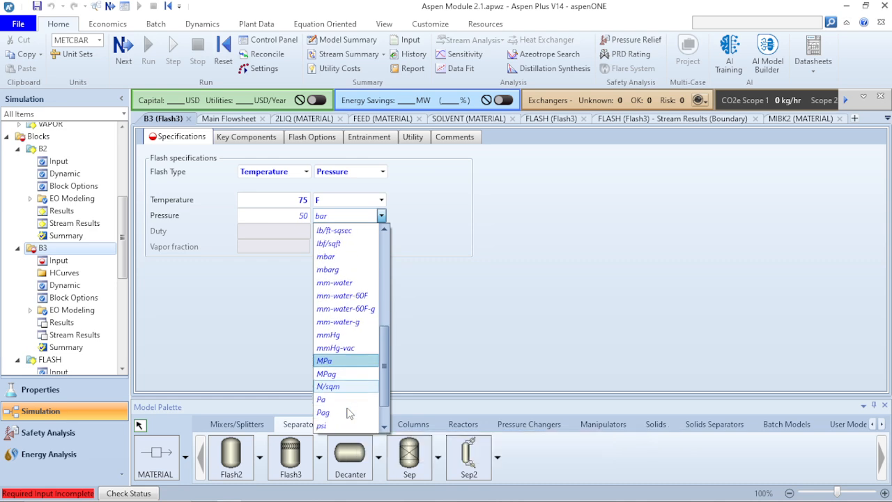
click(348, 386)
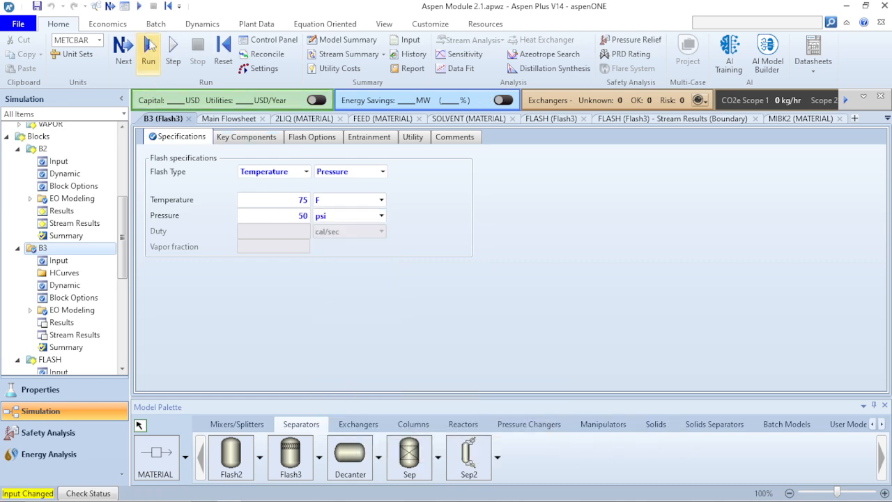
click(149, 46)
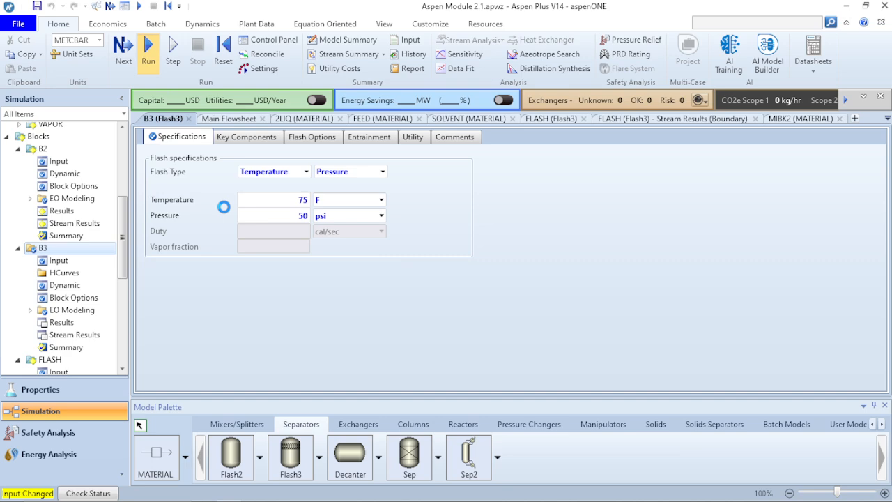
- On the main flowsheet, move the B3 block's label below its icon and rename the block FLASH2
click(230, 118)
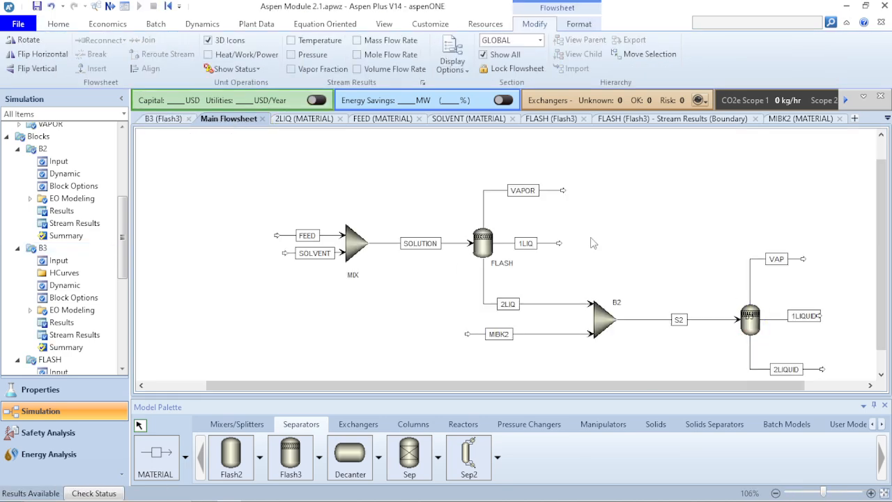
drag(750, 321, 769, 347)
click(770, 344)
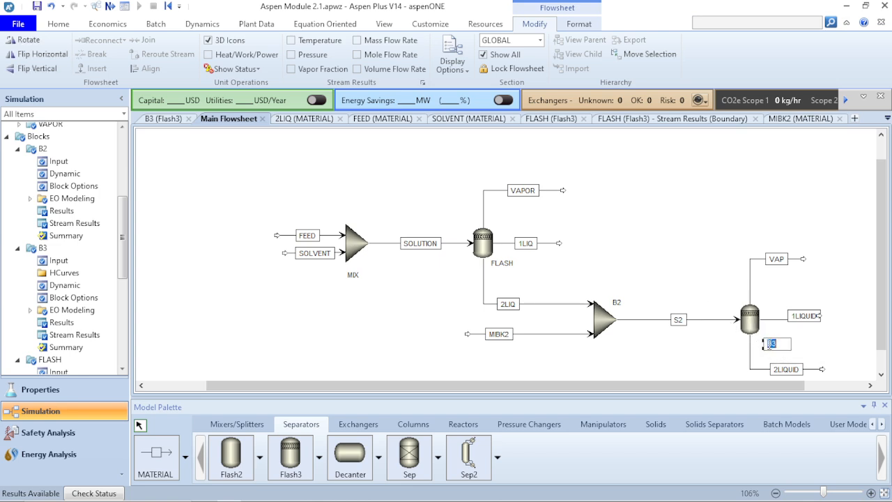
text(FLASH2)
key(Return)
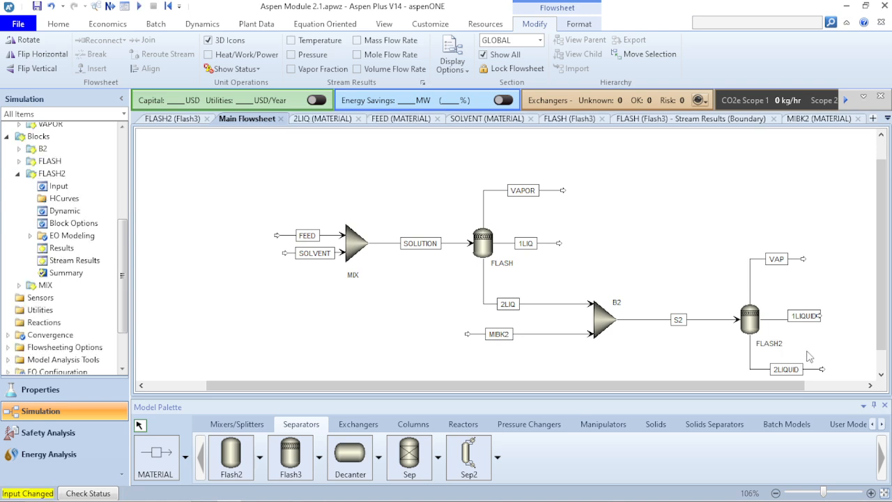
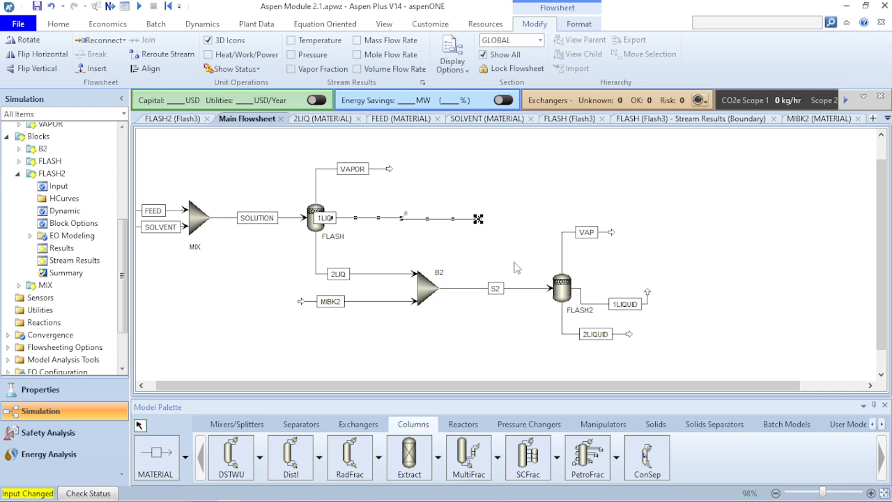
- Move the 1LIQ stream label clear of the FLASH block and align the 1LIQUID stream straight with FLASH2's outlet
click(514, 263)
drag(333, 220, 367, 223)
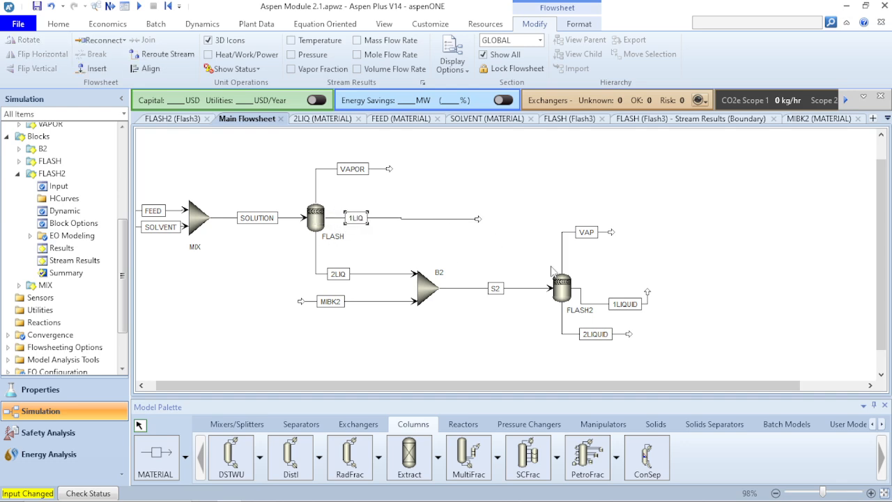
click(605, 304)
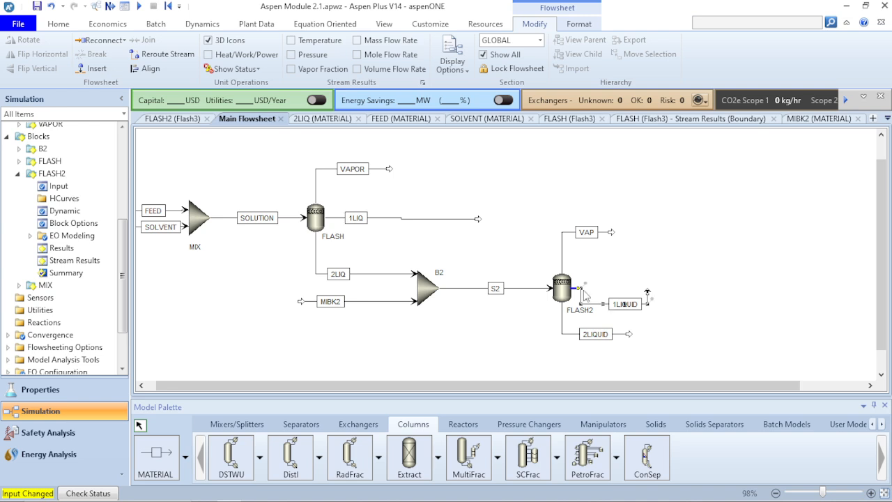
click(146, 69)
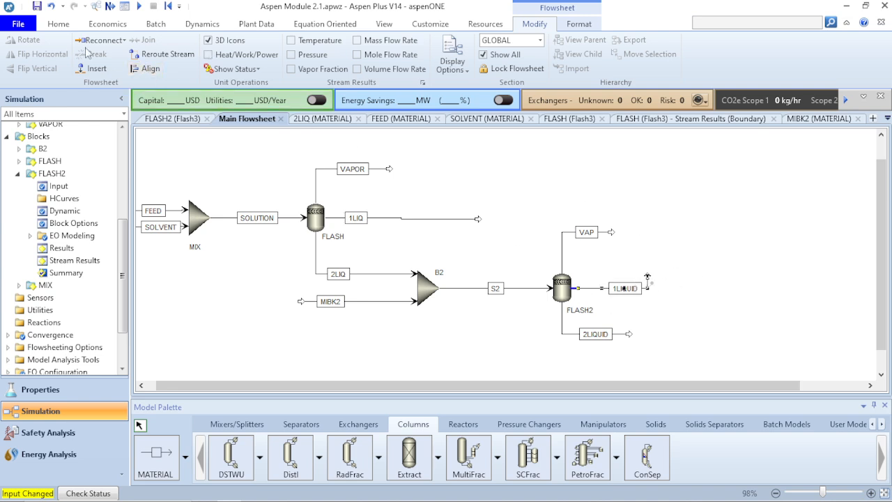
click(678, 230)
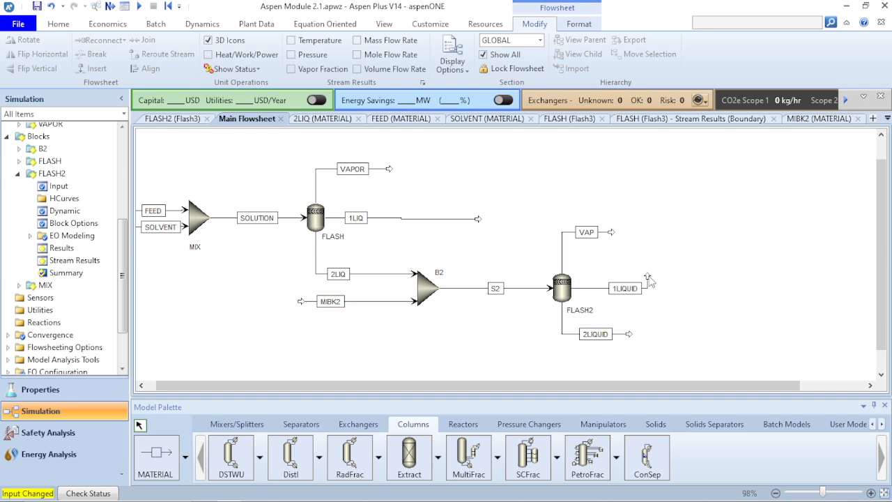
- Rotate the 1LIQUID product arrow so that it points horizontally away from the FLASH2 block
click(647, 276)
click(25, 40)
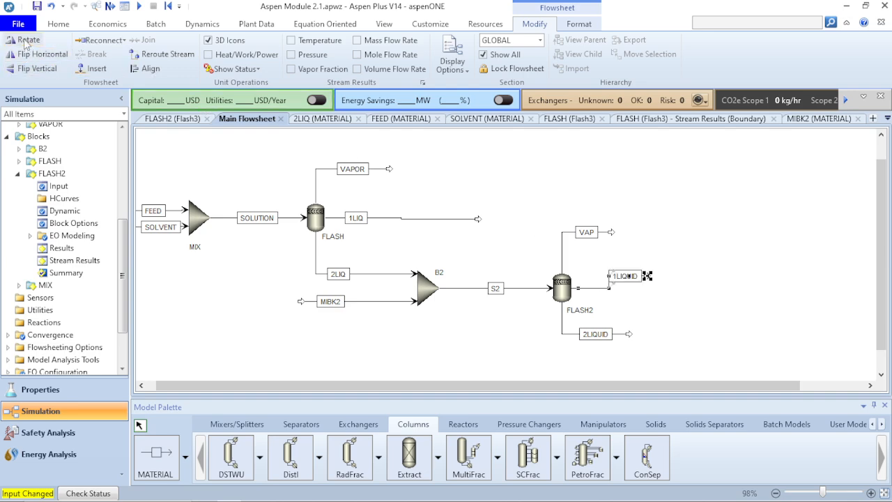
click(25, 41)
click(26, 42)
click(725, 236)
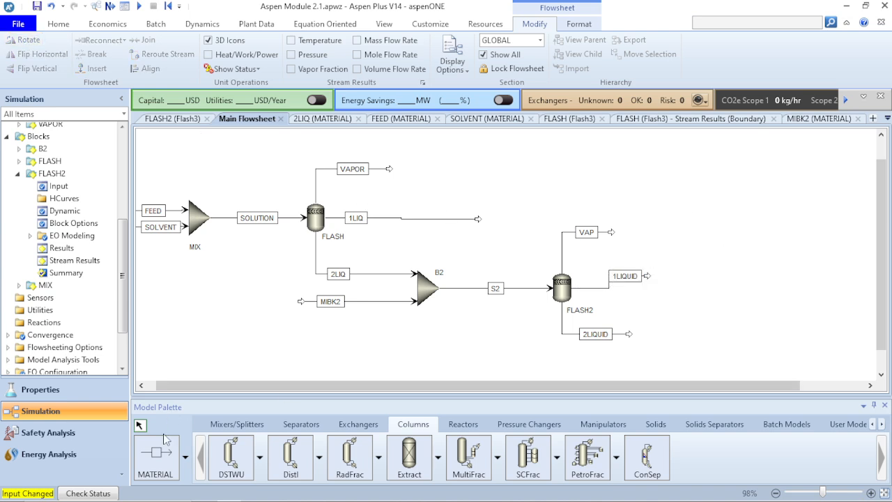
- Place a new Mixer block above and to the right of the FLASH2 block
click(237, 423)
click(231, 457)
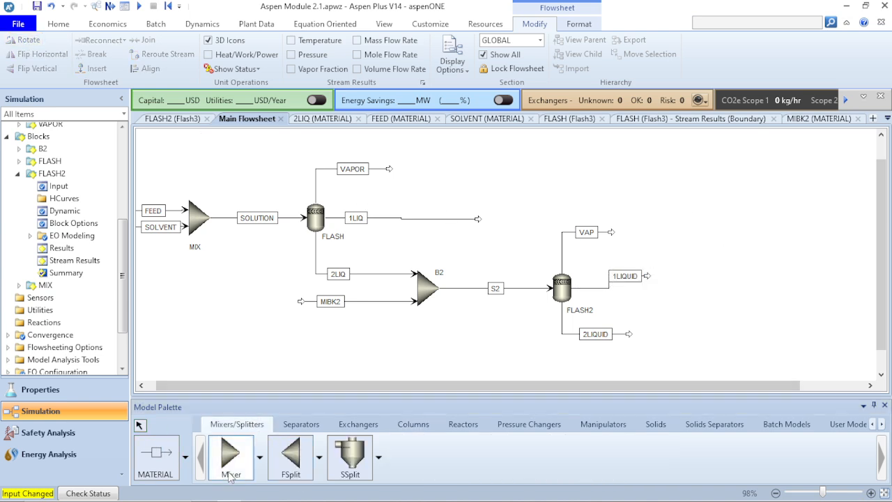
click(693, 208)
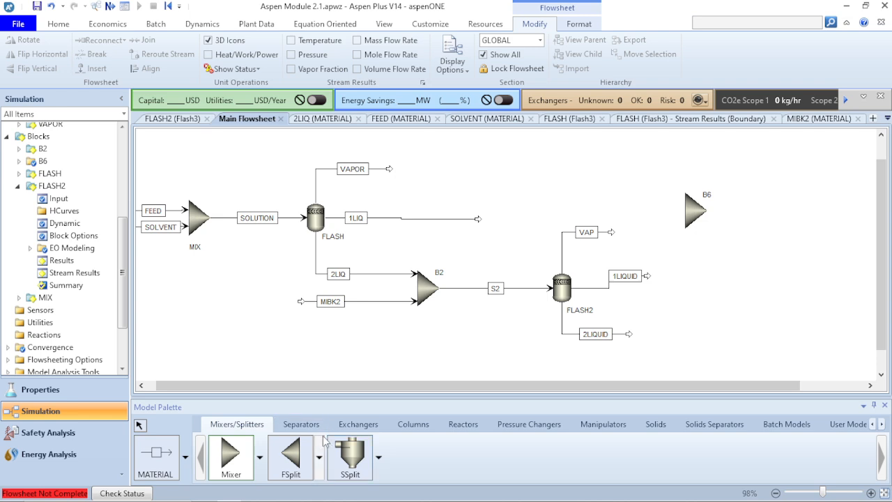
- Place a DSTWU column to the right of mixer B6 and shift it slightly down to line up with the mixer
click(432, 426)
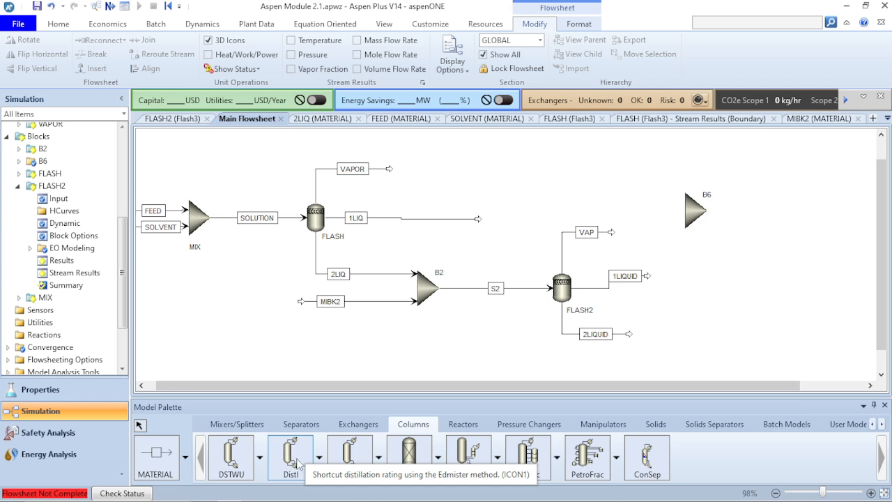
click(233, 463)
click(810, 197)
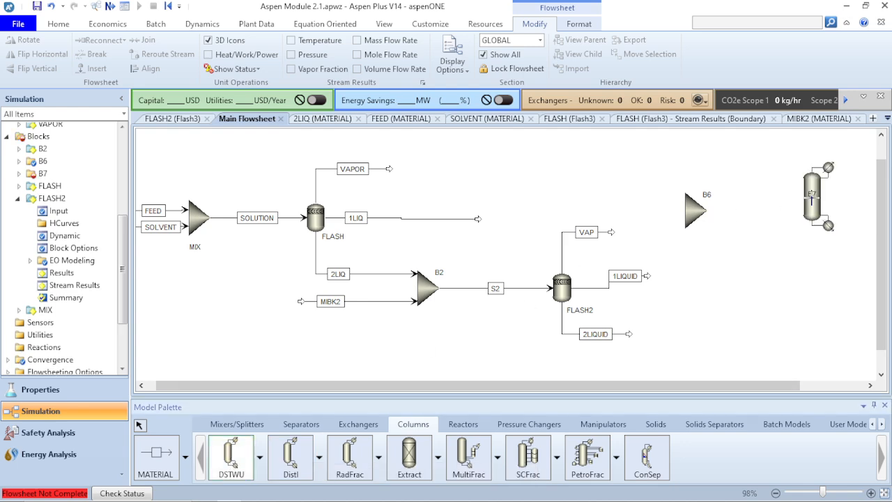
right_click(806, 263)
click(812, 222)
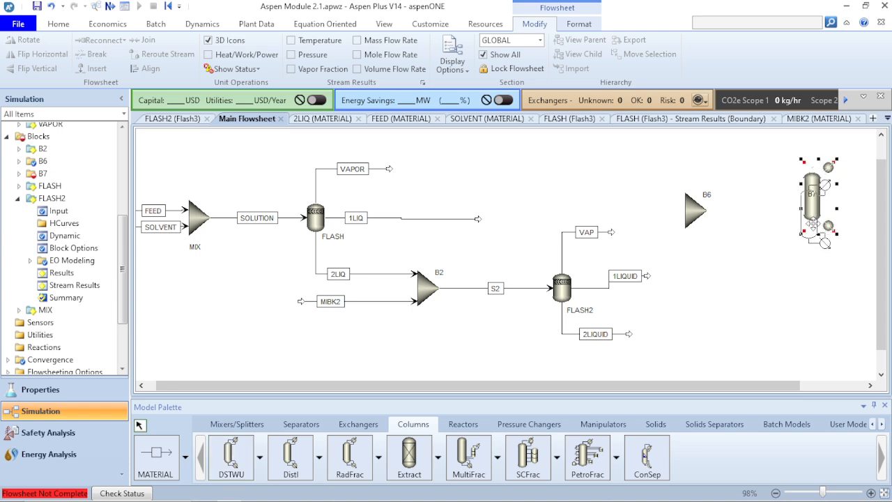
- Connect mixer B6's outlet to the feed port of column B7 with a material stream
click(156, 453)
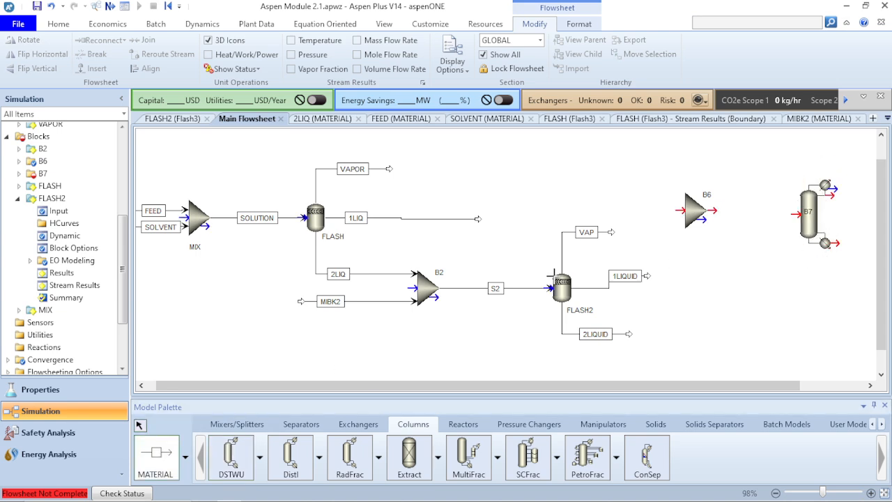
click(712, 210)
click(792, 214)
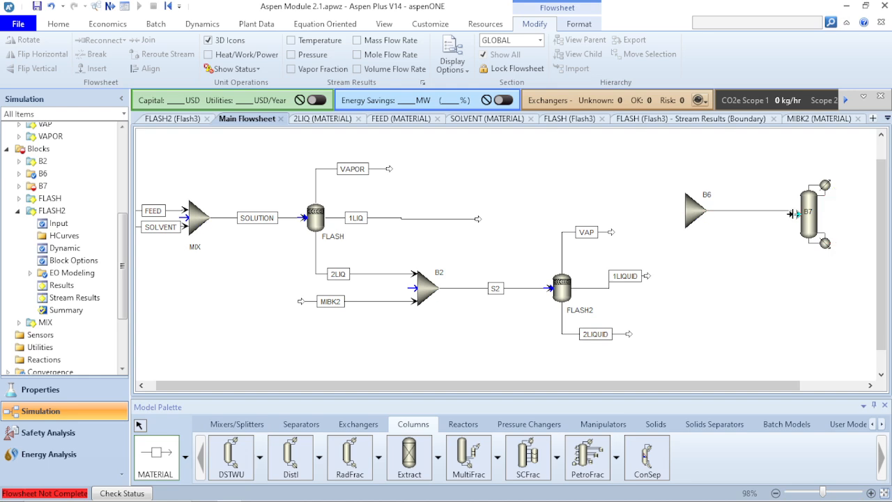
right_click(728, 221)
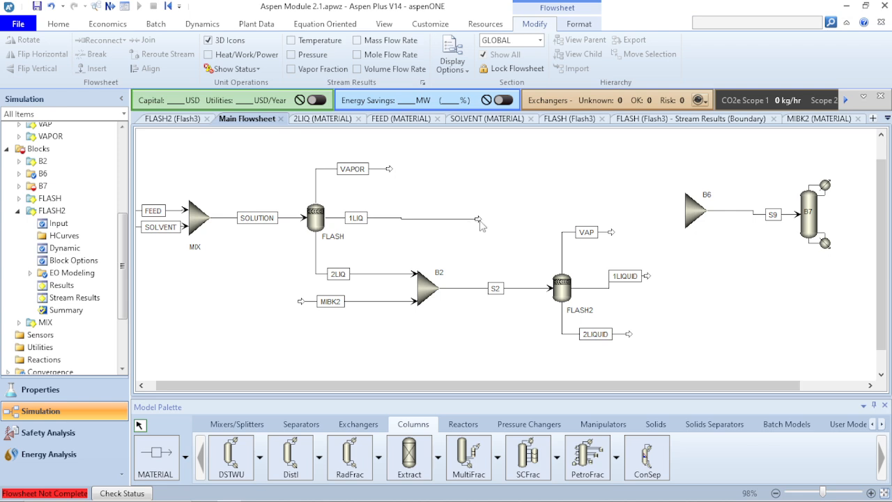
- Reconnect the free ends of the 1LIQ and 1LIQUID streams to the inlet of mixer B6
drag(480, 222, 676, 210)
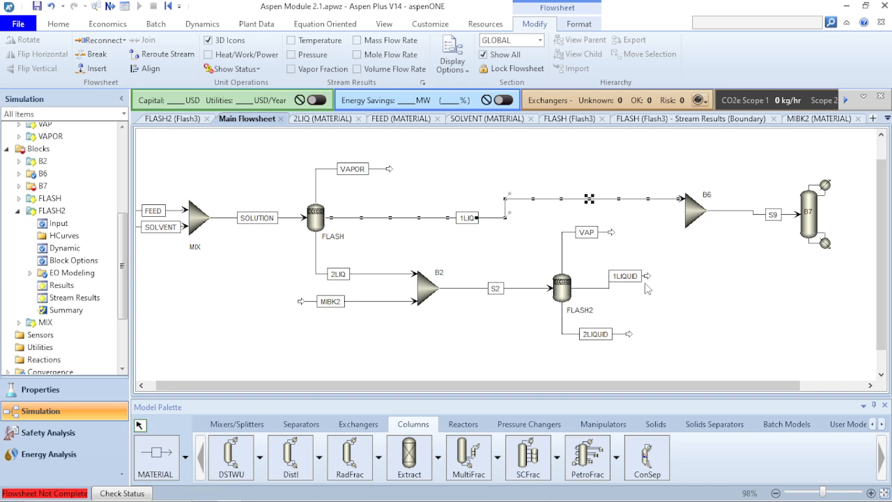
drag(648, 277, 677, 216)
right_click(681, 278)
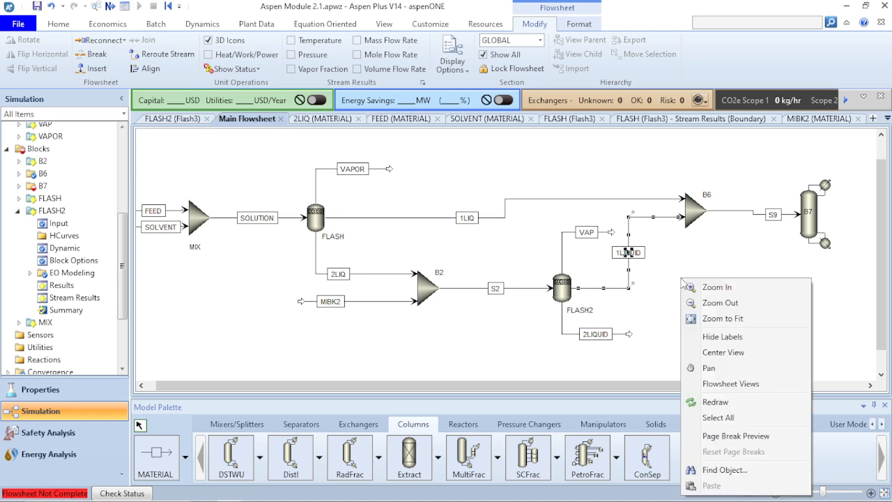
click(659, 308)
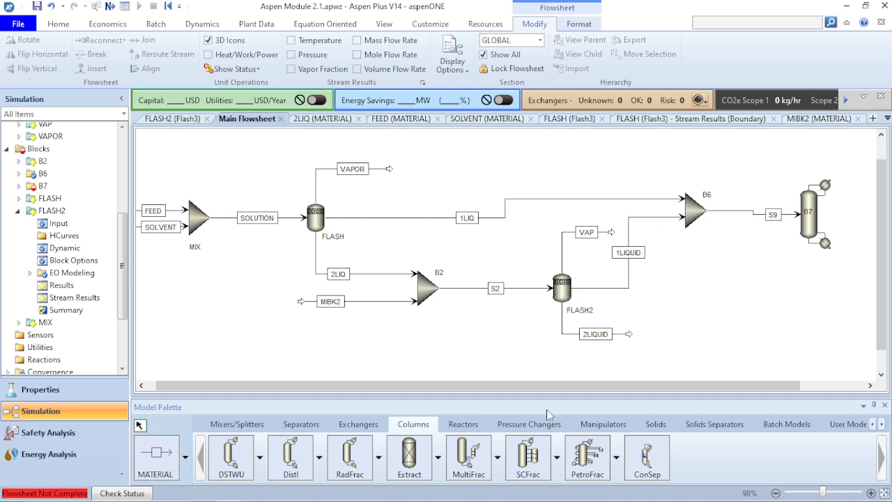
- Add material product streams from the required distillate and bottoms ports of column B7
click(156, 456)
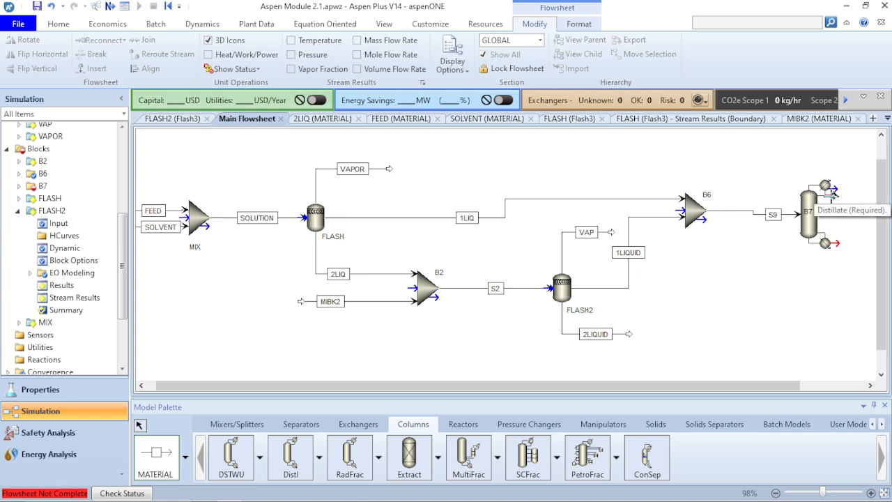
click(831, 195)
click(865, 195)
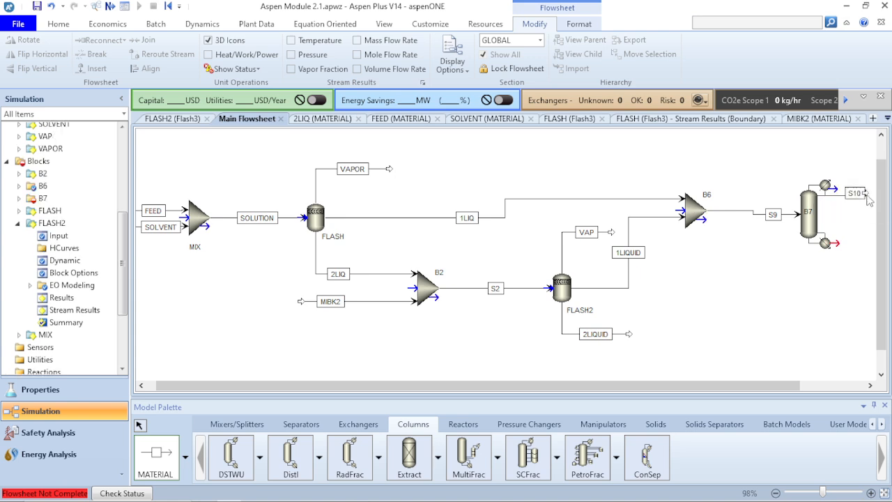
click(828, 243)
click(861, 244)
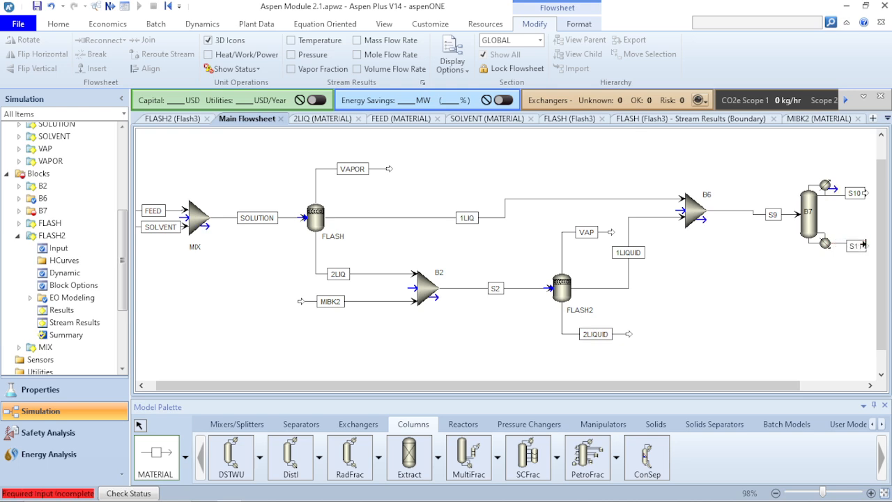
right_click(851, 273)
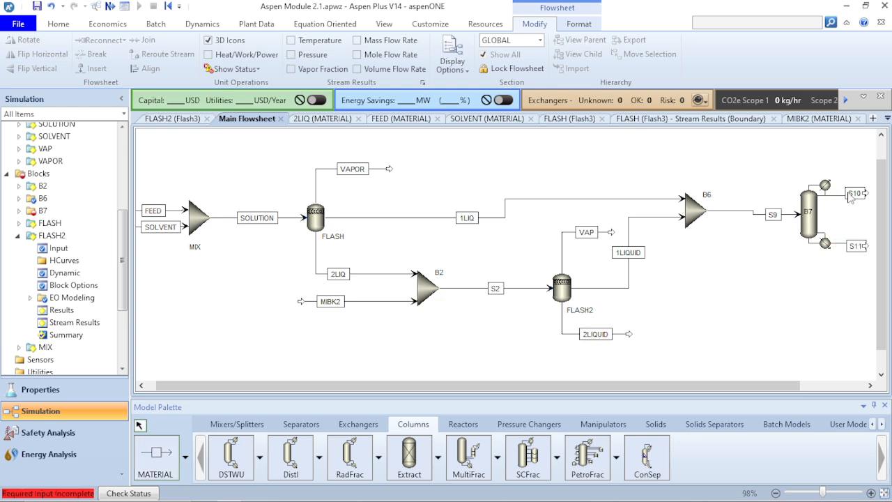
- Shift the S10 and S11 stream labels toward column B7 so they no longer cover the product arrows
click(847, 195)
drag(854, 252, 847, 250)
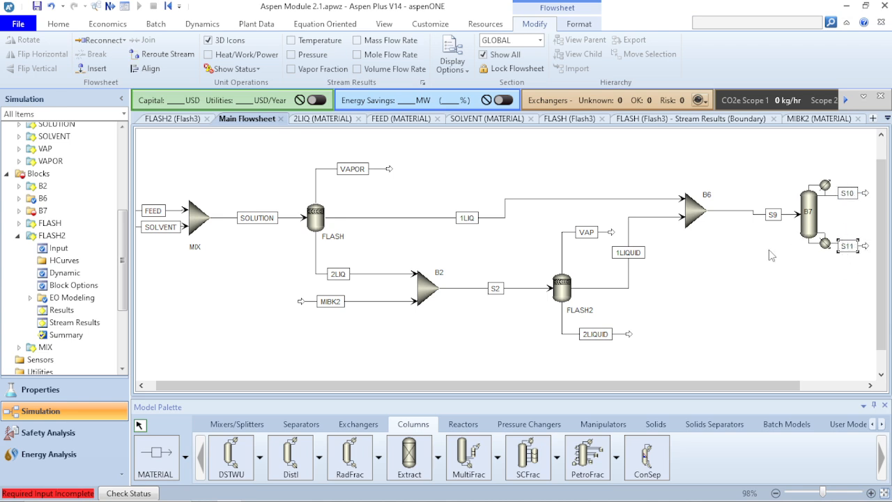
click(753, 279)
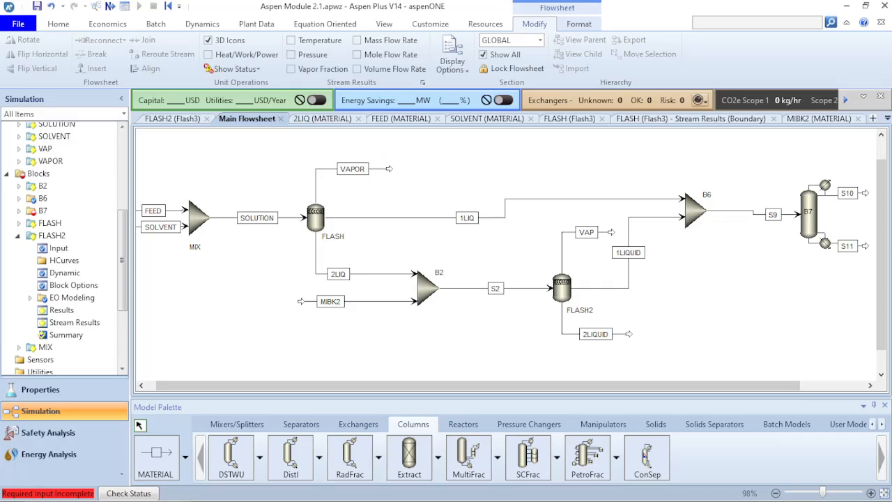
- Add a material stream from column B7's condenser water decant port, ending above the condenser
click(149, 460)
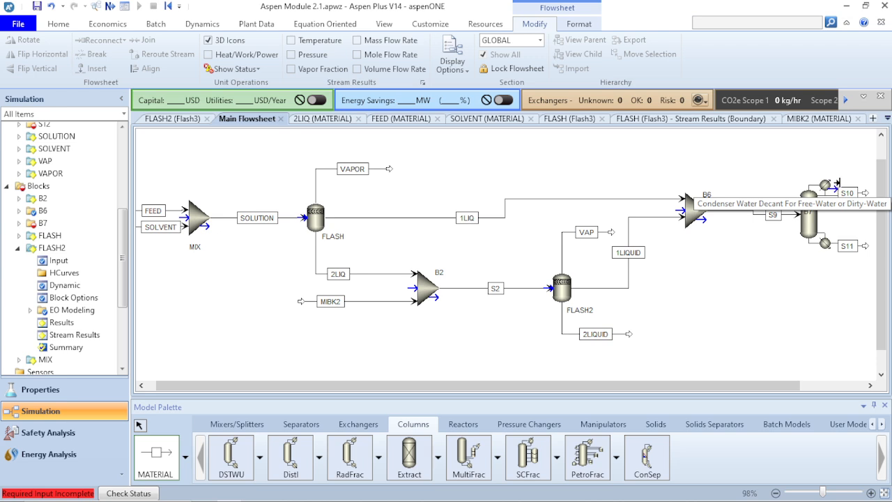
click(842, 154)
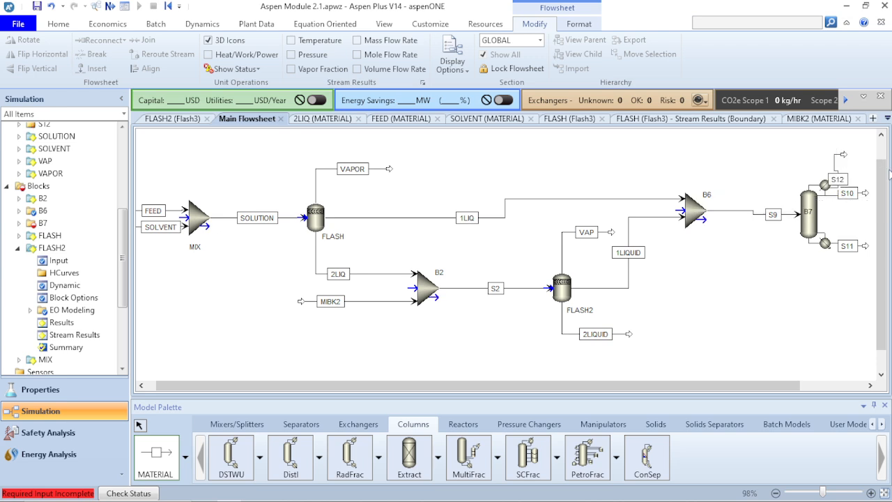
key(Escape)
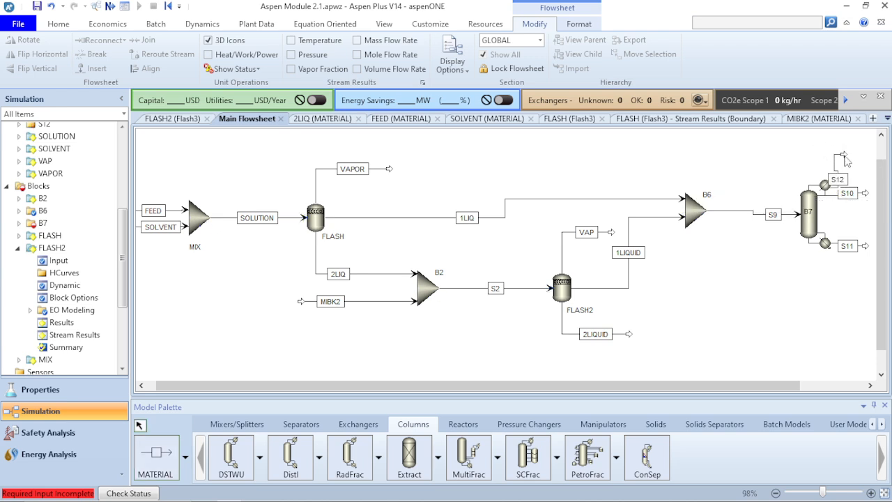
- Move the S12 stream's end and label clear of the S10 label and rename the stream COND
click(846, 155)
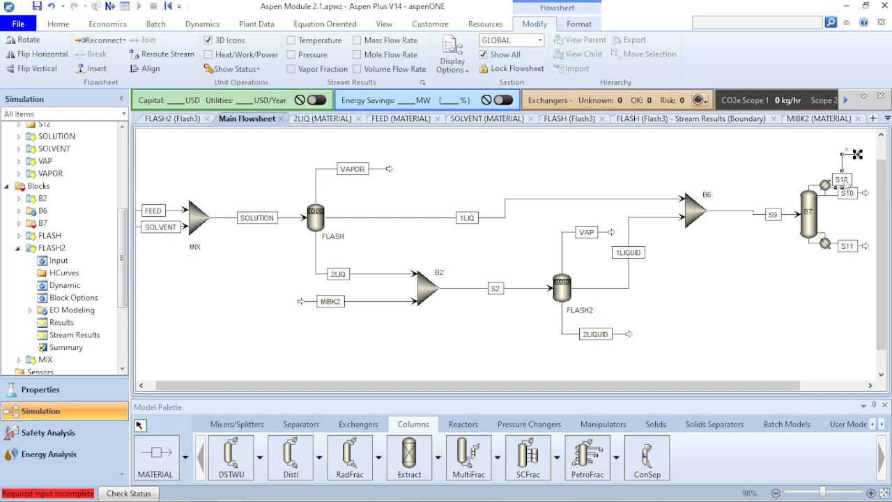
drag(843, 181, 841, 166)
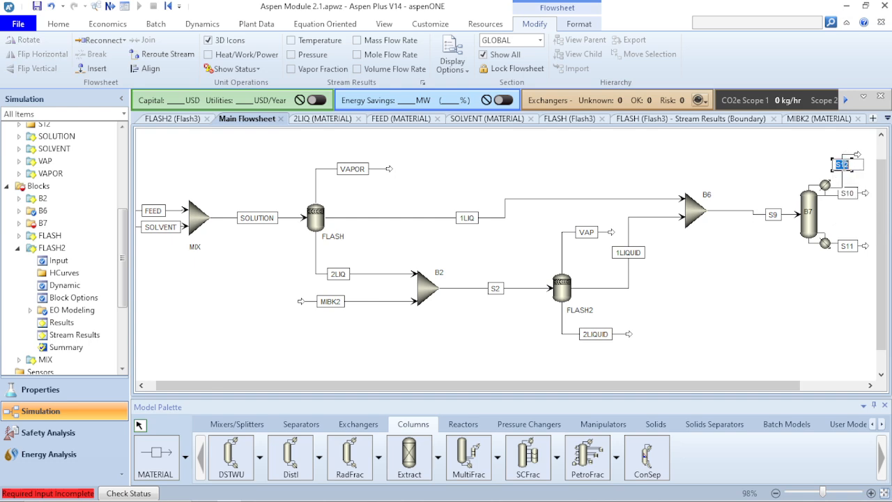
text(COND)
key(Return)
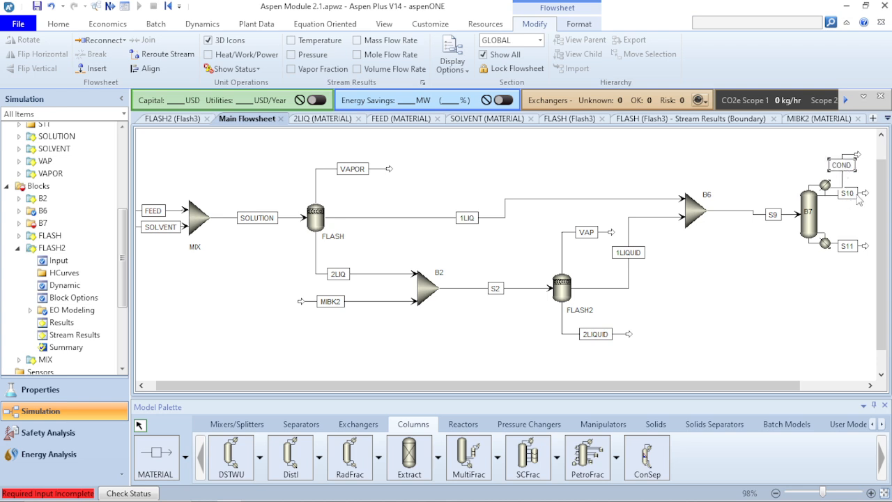
- Rename column B7's distillate stream DIST and its bottoms stream BOTTOM
click(854, 195)
text(DIST)
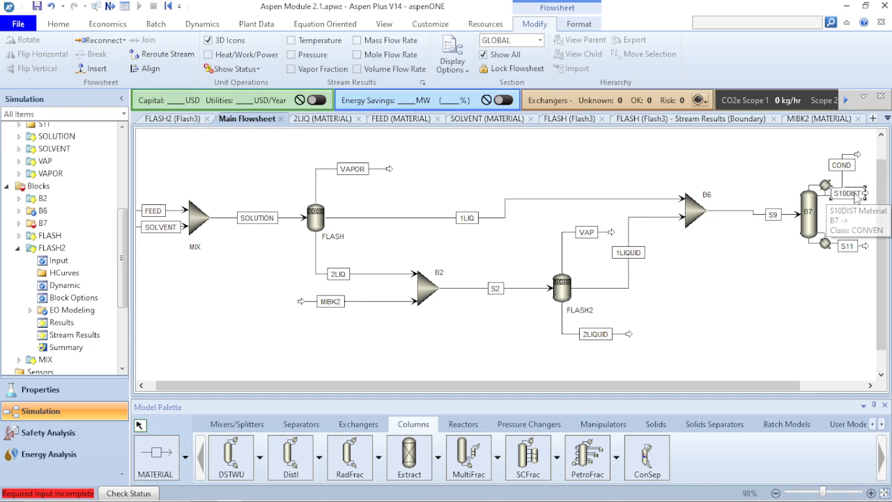
double_click(856, 195)
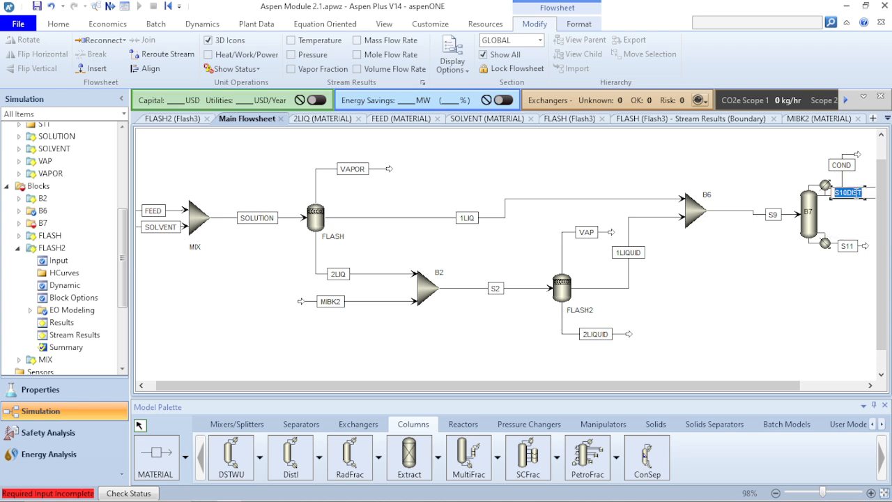
click(856, 195)
click(847, 246)
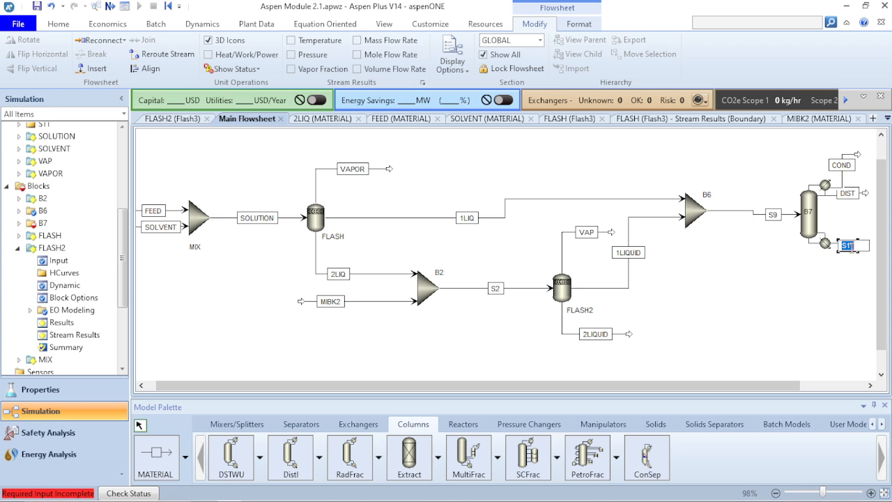
text(BOTTOM)
key(Return)
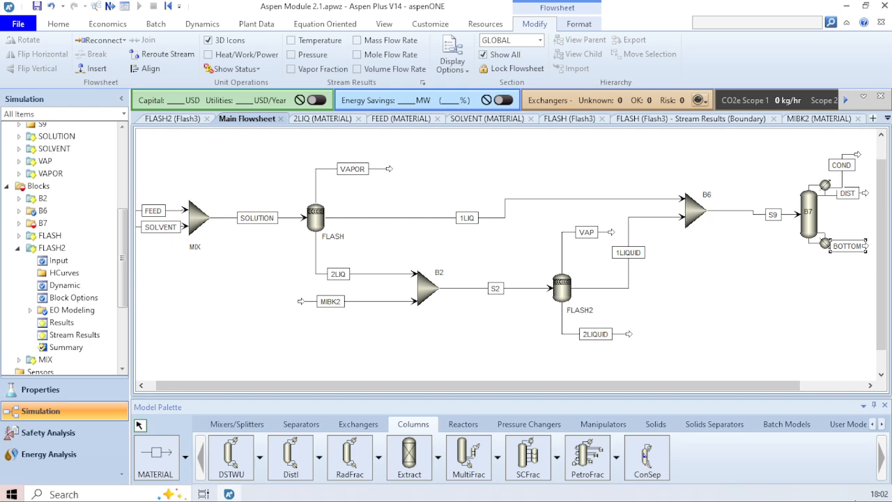
- Fit the whole flowsheet in view and extend the ends of the BOTTOM and COND streams away from column B7
click(883, 493)
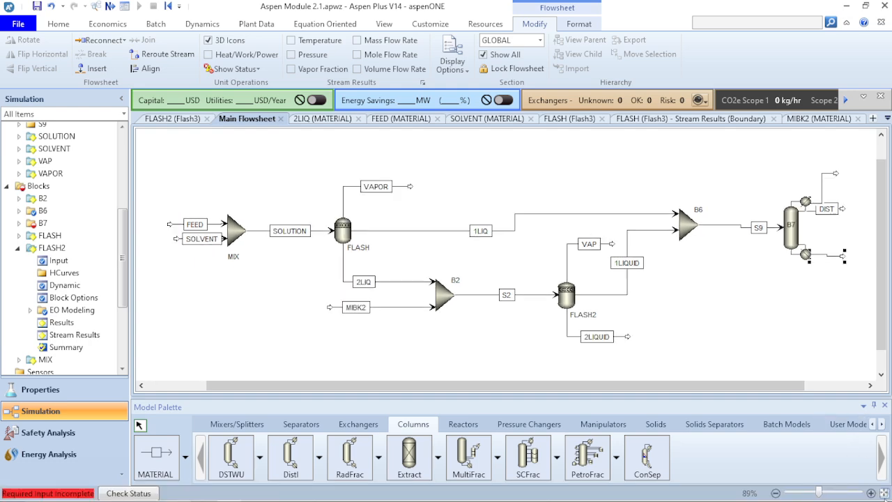
click(841, 258)
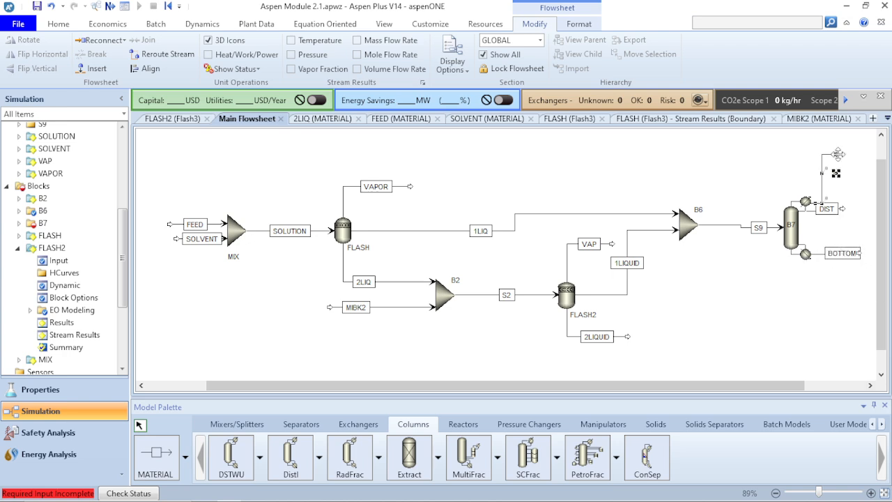
click(837, 175)
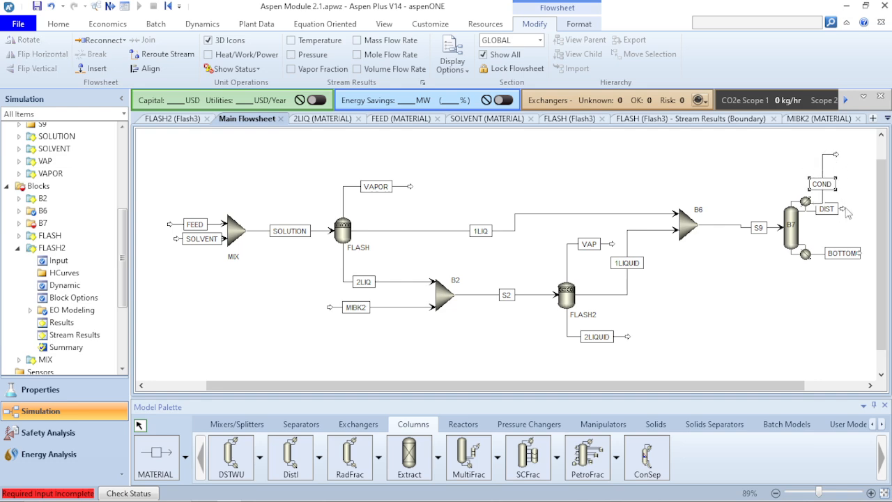
- Extend the DIST stream's end away from column B7, align the stream, and move the BOTTOM label clear of its arrow
drag(843, 209, 859, 210)
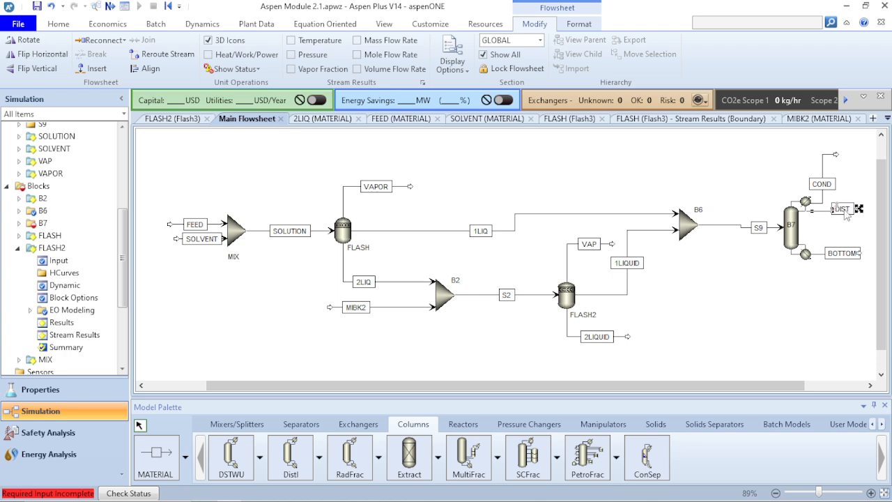
click(142, 70)
click(644, 170)
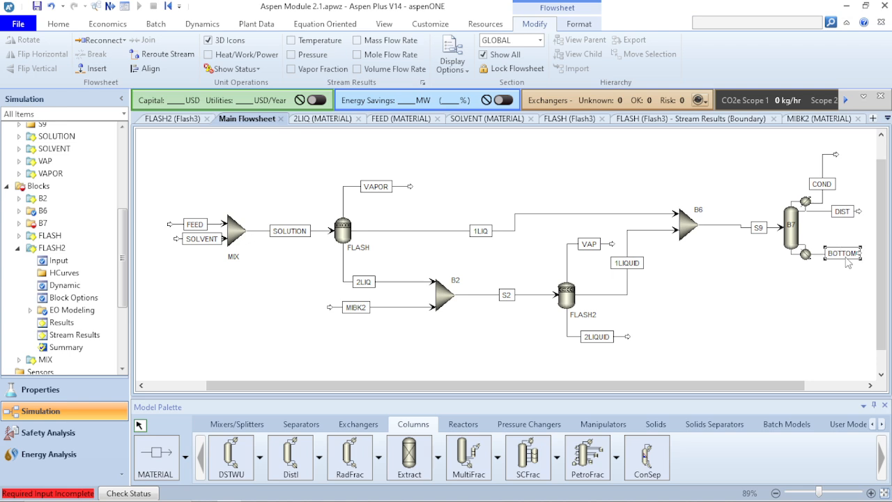
click(840, 276)
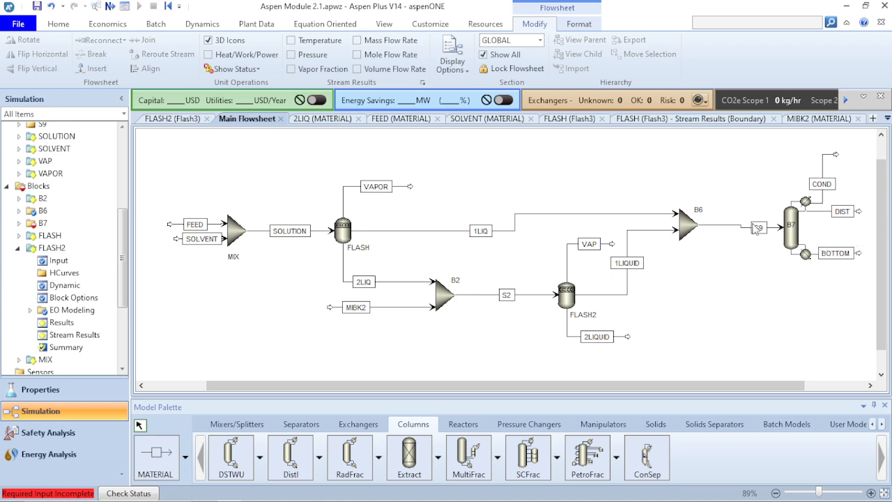
- Align the S9 stream so it runs straight from mixer B6 to column B7
click(718, 225)
click(147, 68)
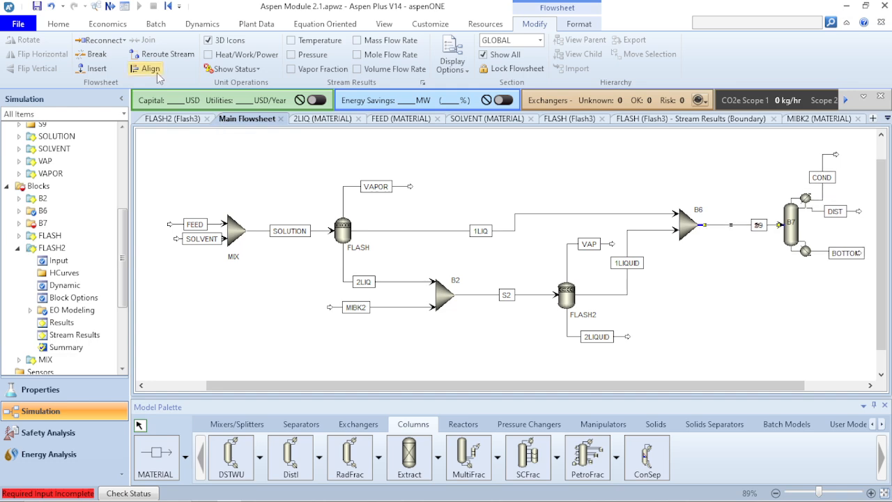
click(444, 184)
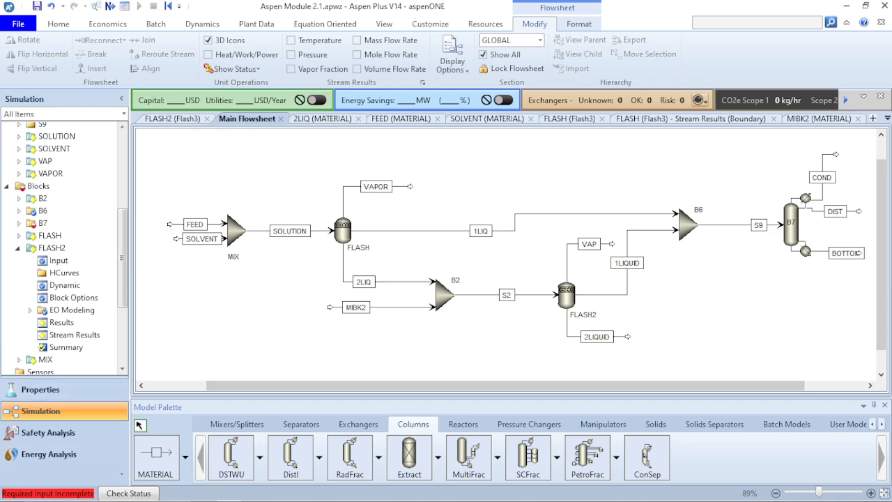
- Switch to the PowerPoint problem statement to review the specifications for the new mixer and the DSTWU column
key(alt+Tab)
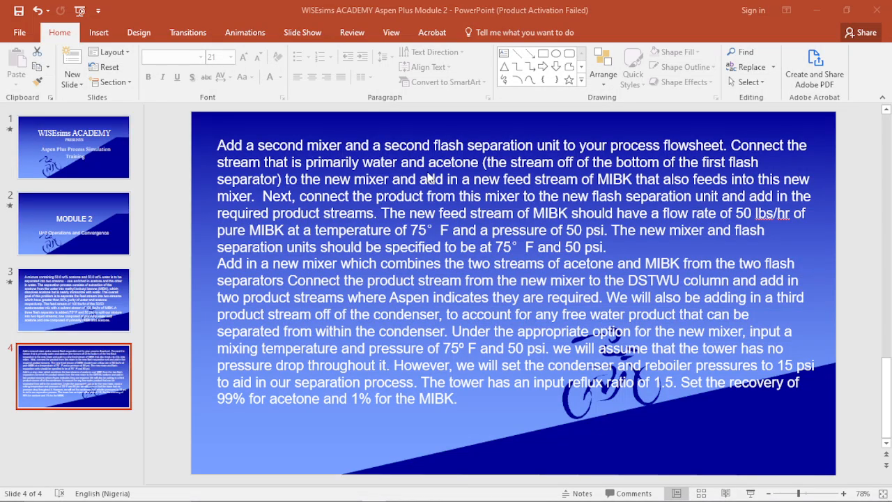